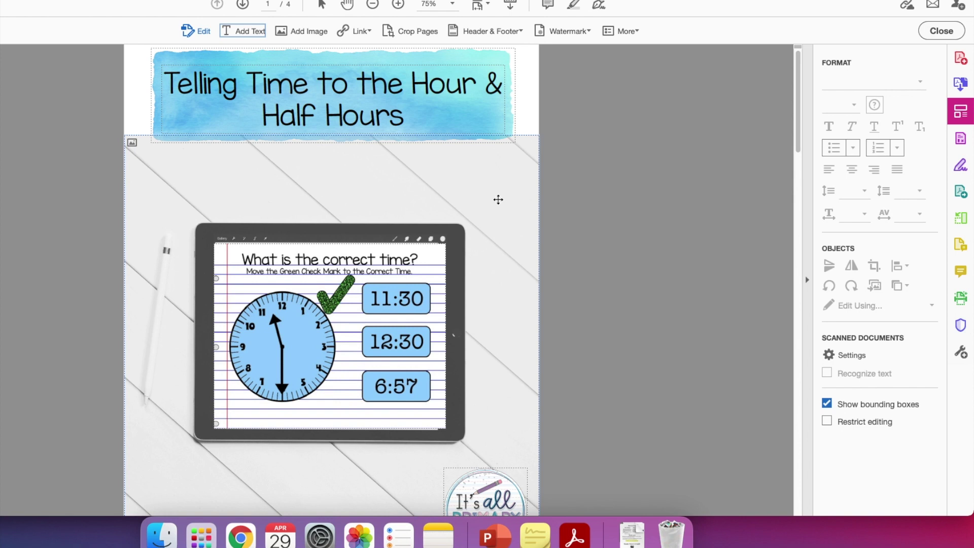
Step: Begin a web link over the cover logo, then cancel at the empty address prompt
scroll(498, 199, "down", 1)
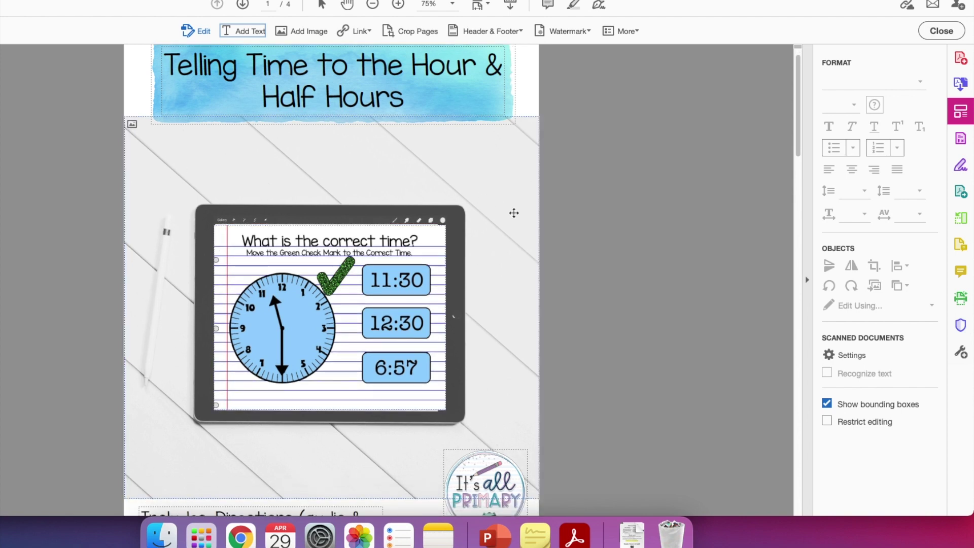
scroll(512, 212, "down", 5)
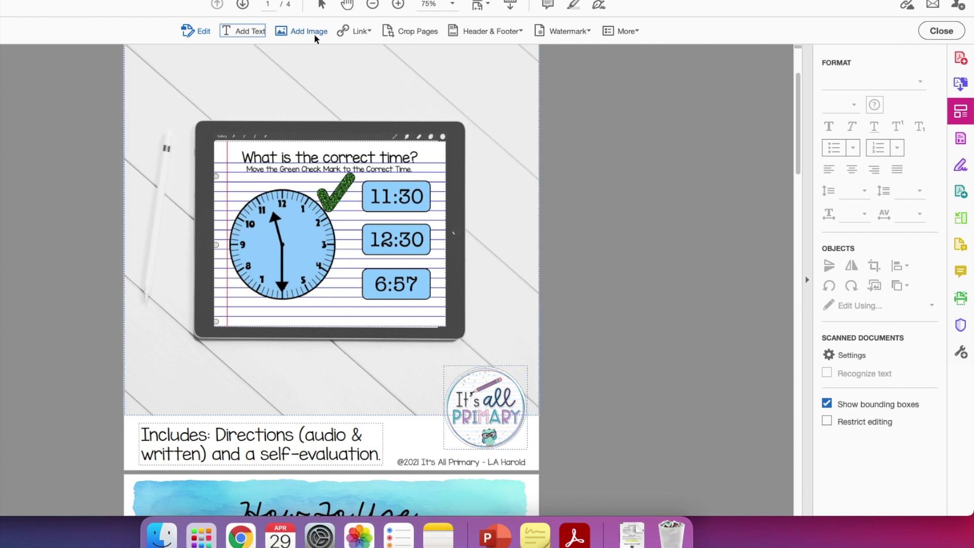
left_click(357, 35)
left_click(413, 50)
left_click_drag(446, 370, 527, 449)
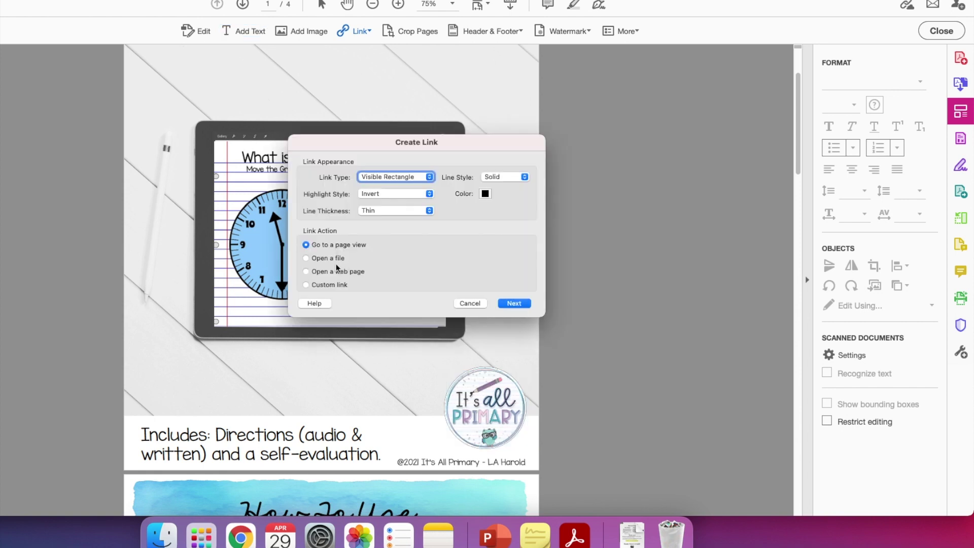
left_click(305, 271)
left_click(513, 303)
key("Escape")
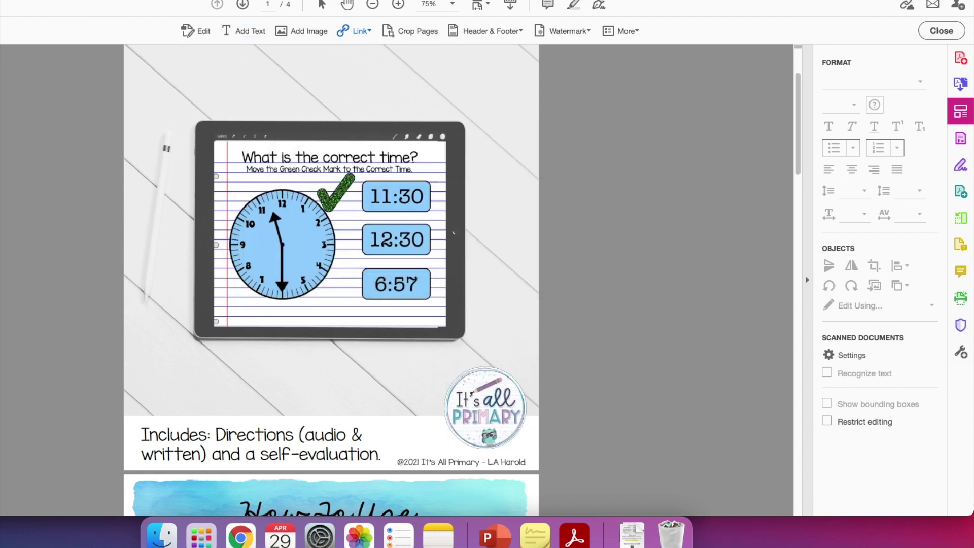
Step: Park the Stickies links note at the left edge and narrow Acrobat to reveal it
key("super+m")
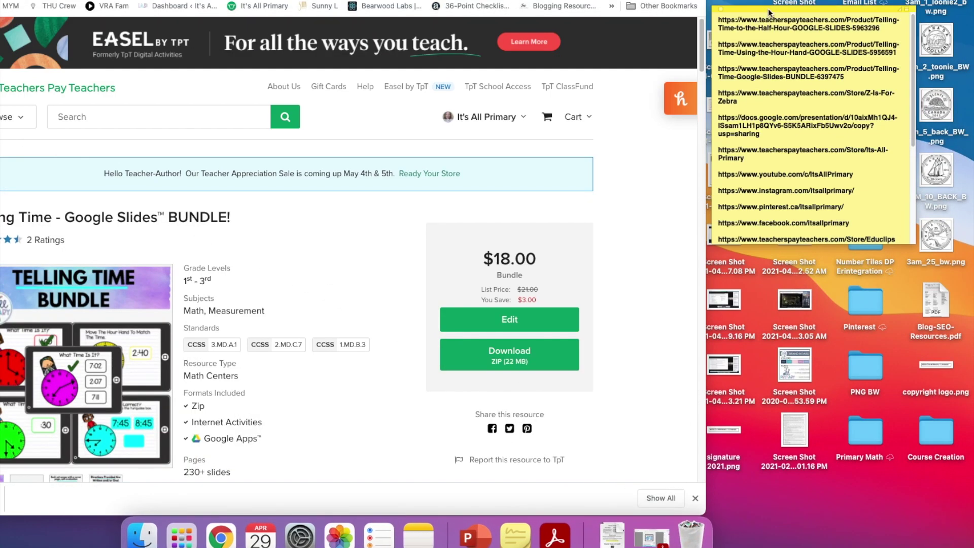
left_click_drag(899, 7, 48, 87)
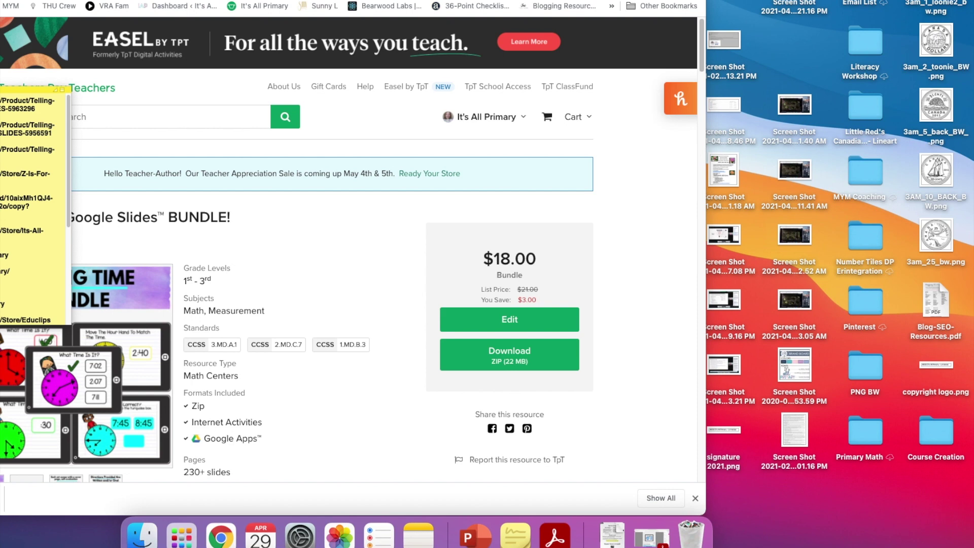
left_click_drag(48, 88, 49, 88)
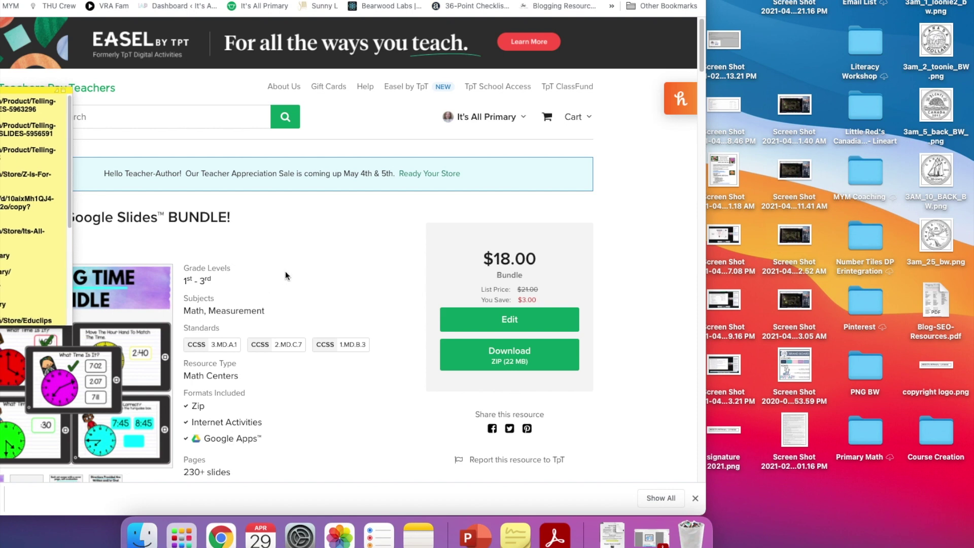
left_click(647, 543)
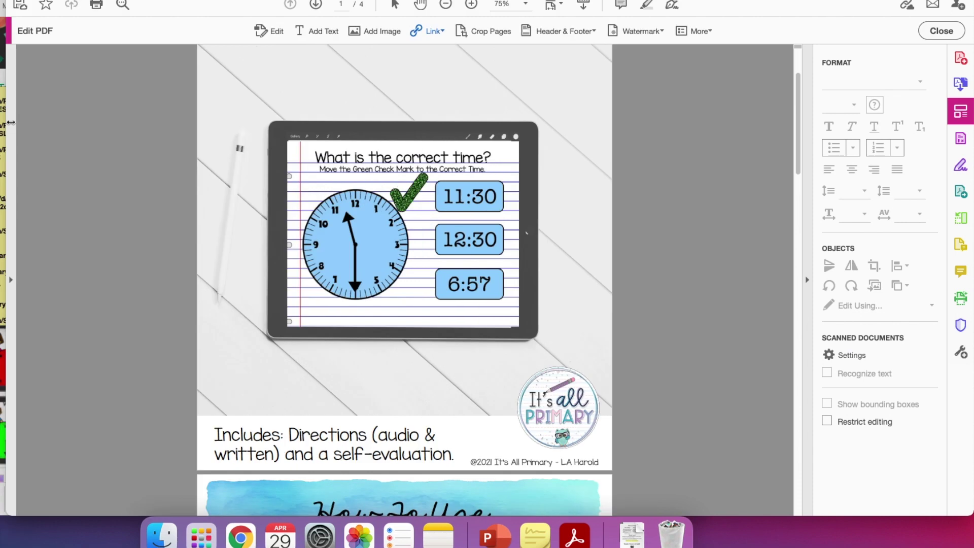
left_click_drag(17, 125, 12, 129)
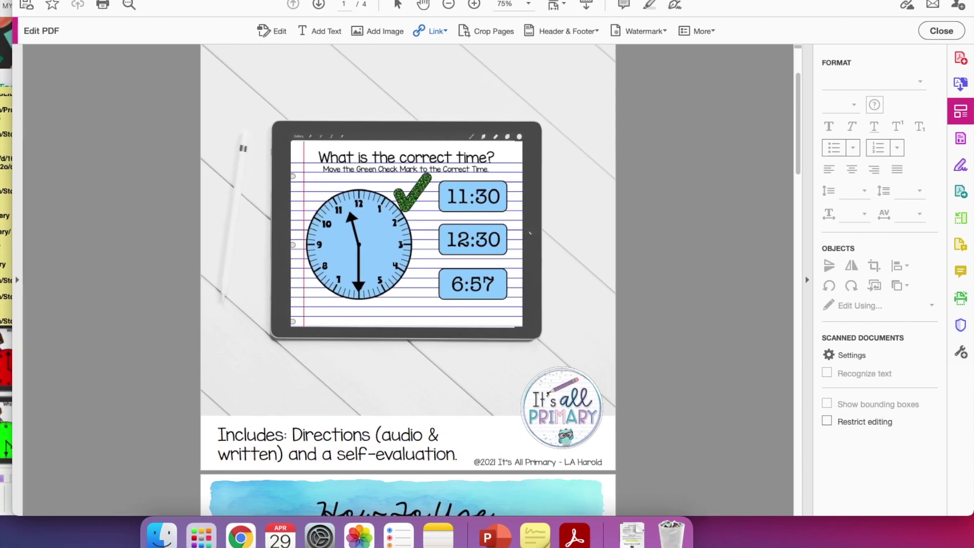
Step: Select the TpT store address line in the Stickies note
left_click(9, 219)
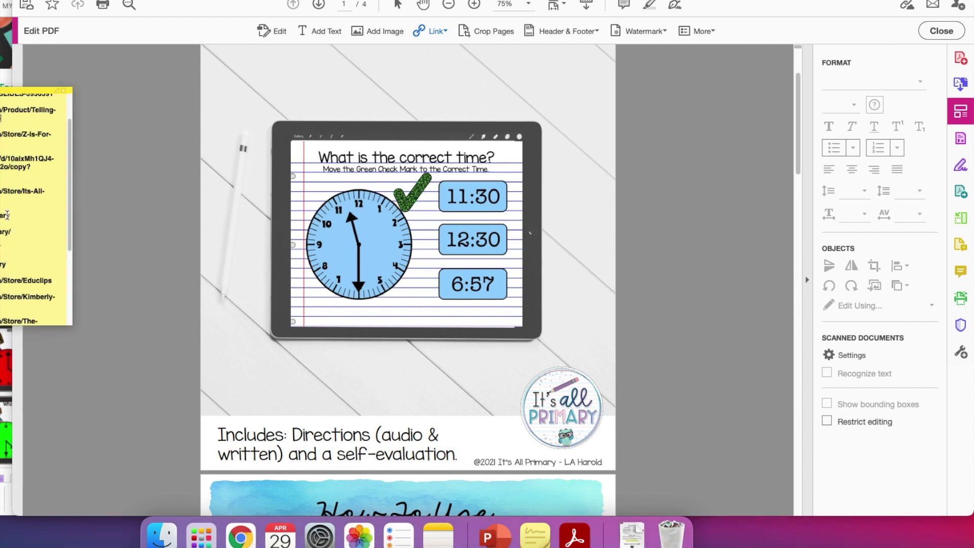
double_click(8, 216)
key("Right")
key("shift+Up")
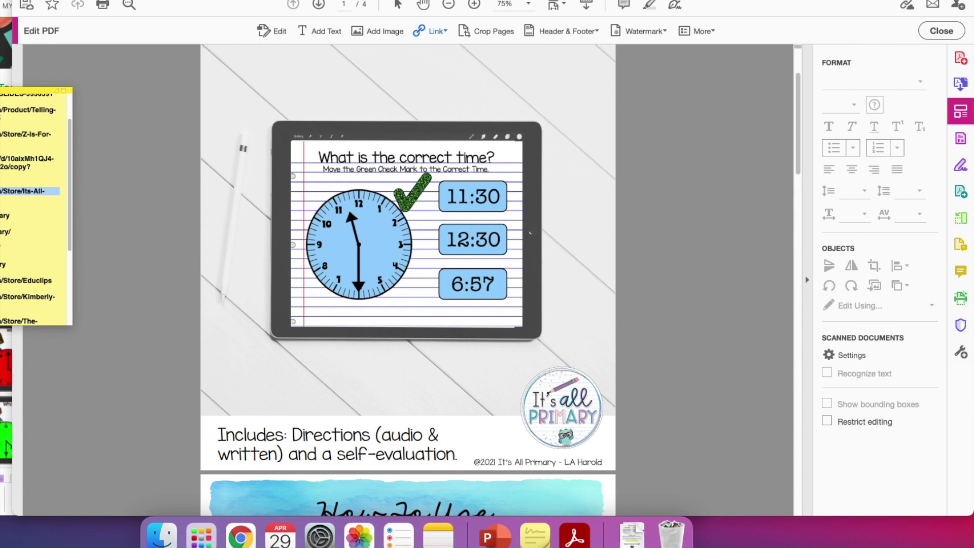
Step: Link the page 1 'It's All Primary' logo to the copied store address
left_click(424, 30)
left_click(448, 50)
left_click_drag(521, 366, 604, 449)
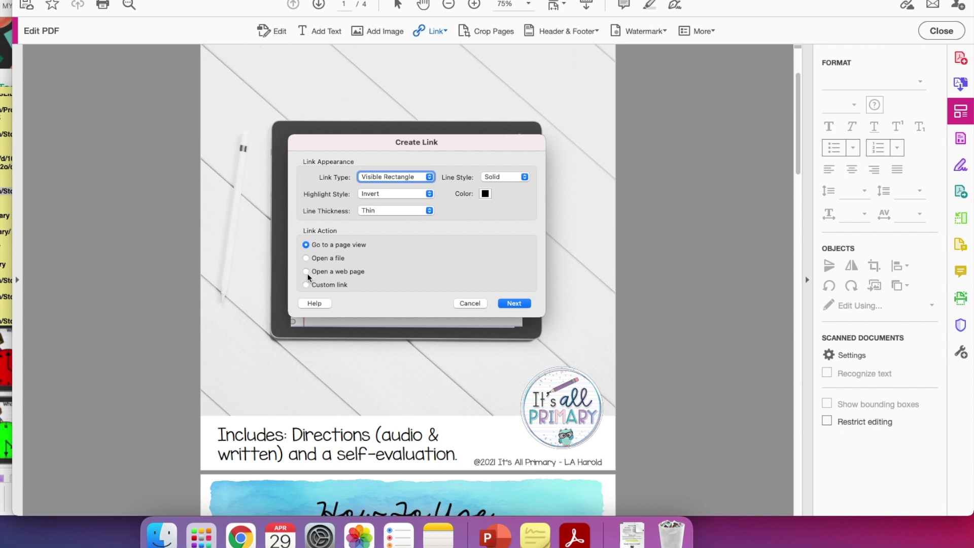
left_click(513, 303)
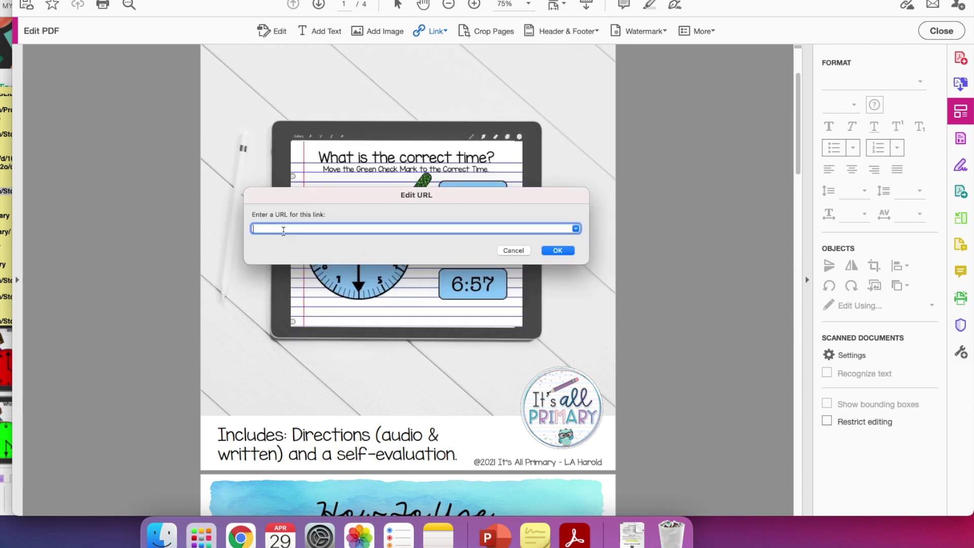
type("https://www.teacherspayteachers.com/Store/Its-All-Primary")
key("Return")
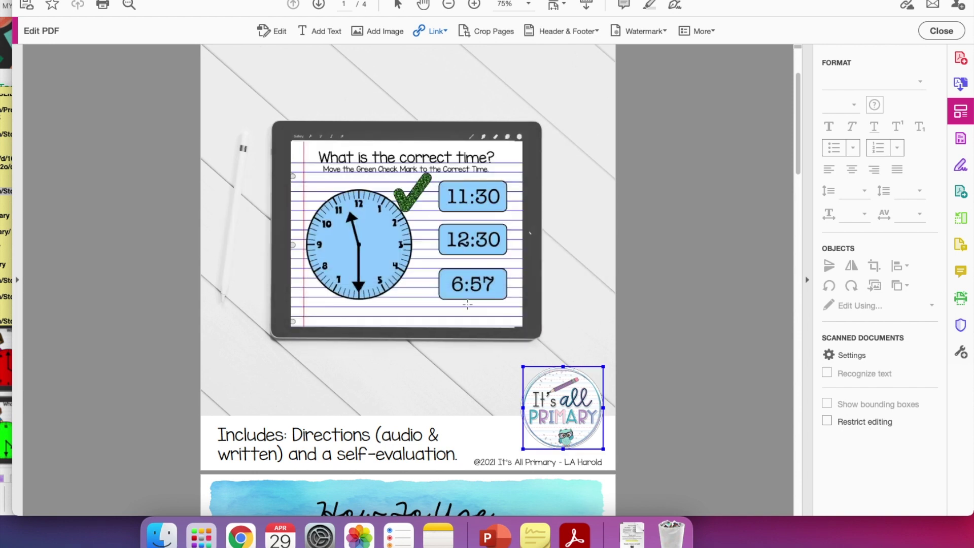
Step: Link the page 2 logo to the same store address
scroll(458, 305, "down", 10)
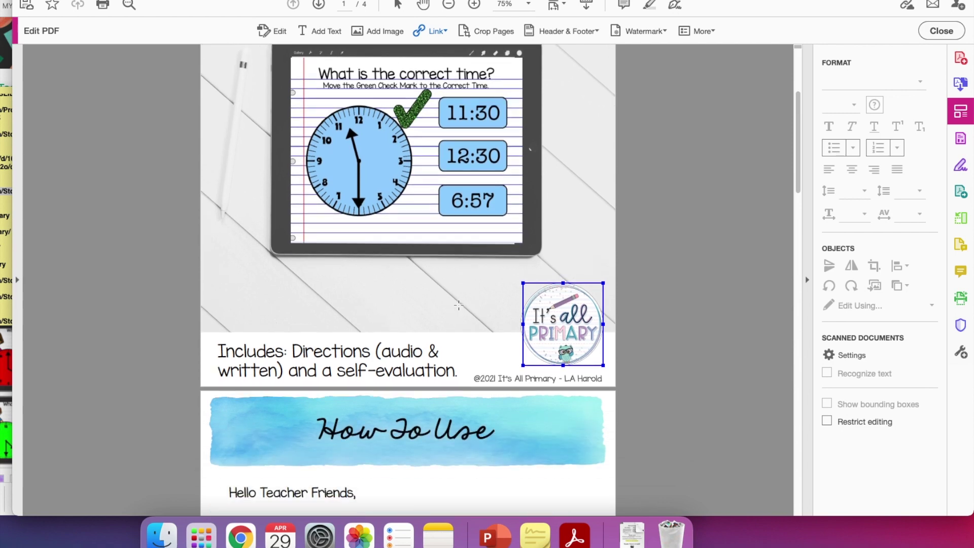
left_click_drag(520, 377, 603, 457)
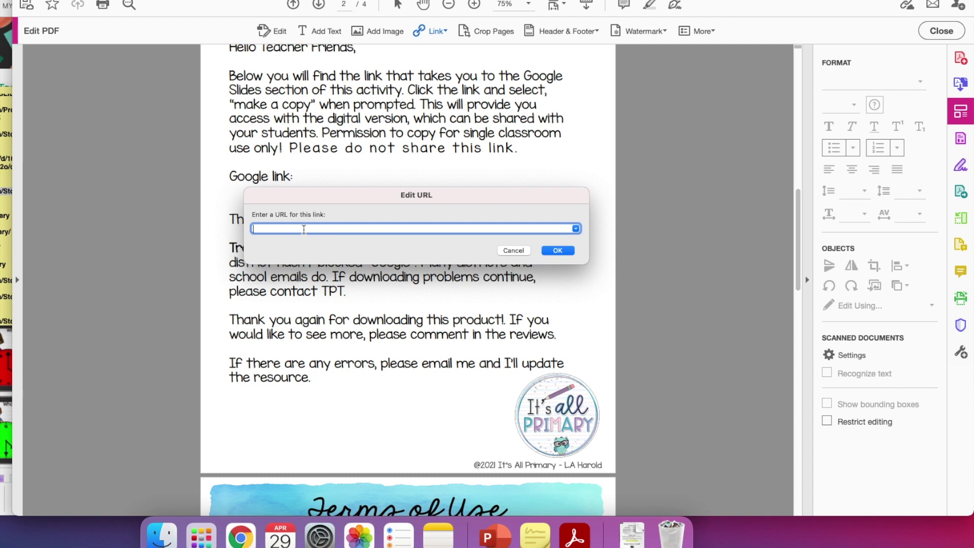
type("https://www.teacherspayteachers.com/Store/Its-All-Primary")
left_click(557, 250)
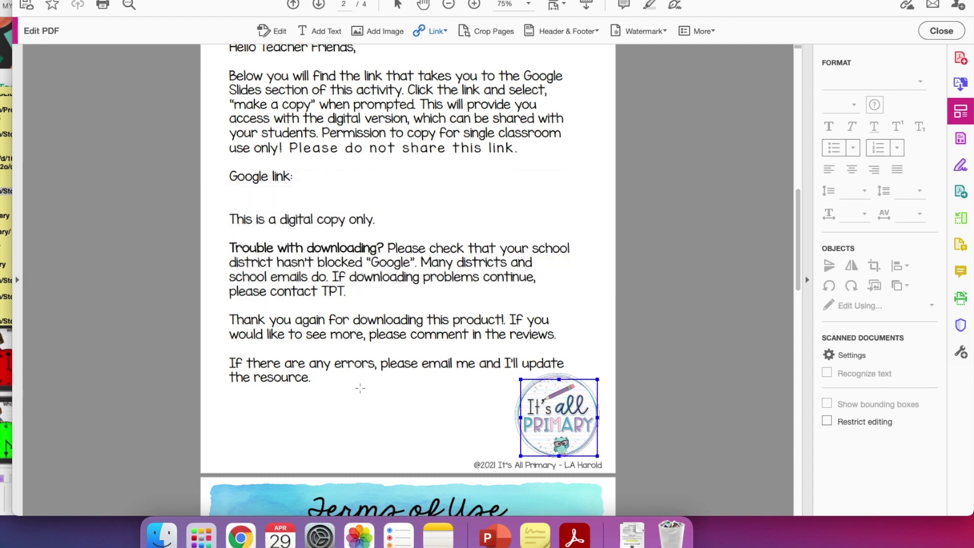
scroll(360, 388, "down", 3)
Step: Scroll to page 3's Terms of Use and draw a link area over the e-mail icon
scroll(360, 388, "down", 15)
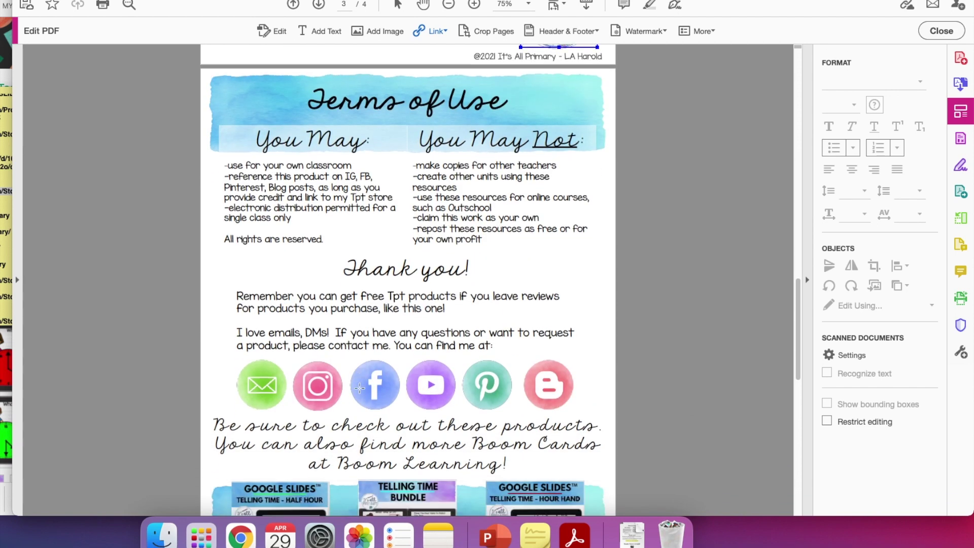
scroll(358, 389, "down", 1)
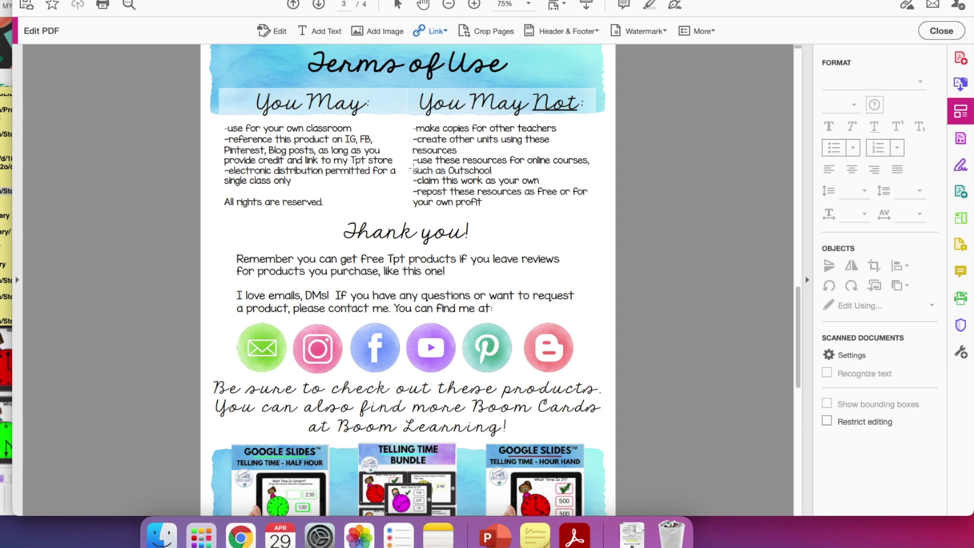
scroll(376, 174, "down", 2)
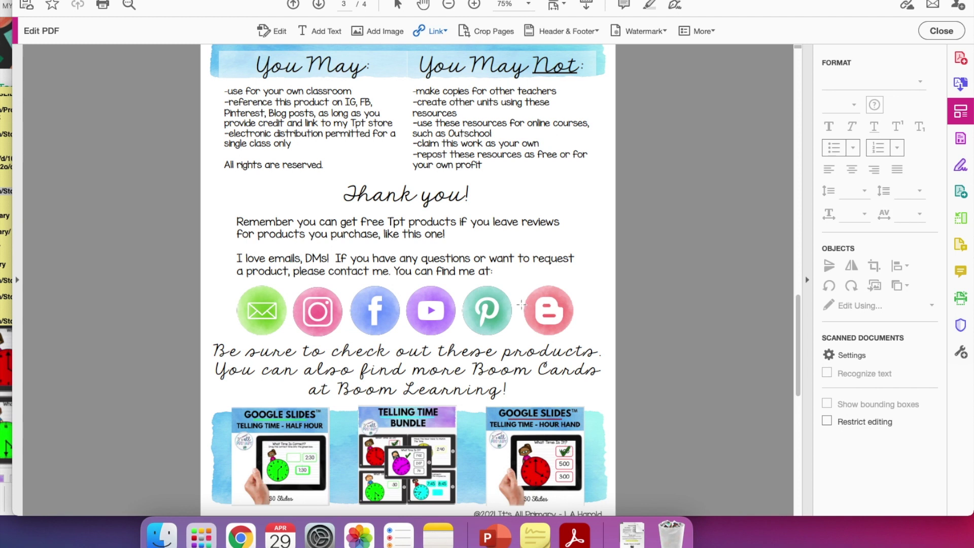
left_click_drag(234, 289, 293, 336)
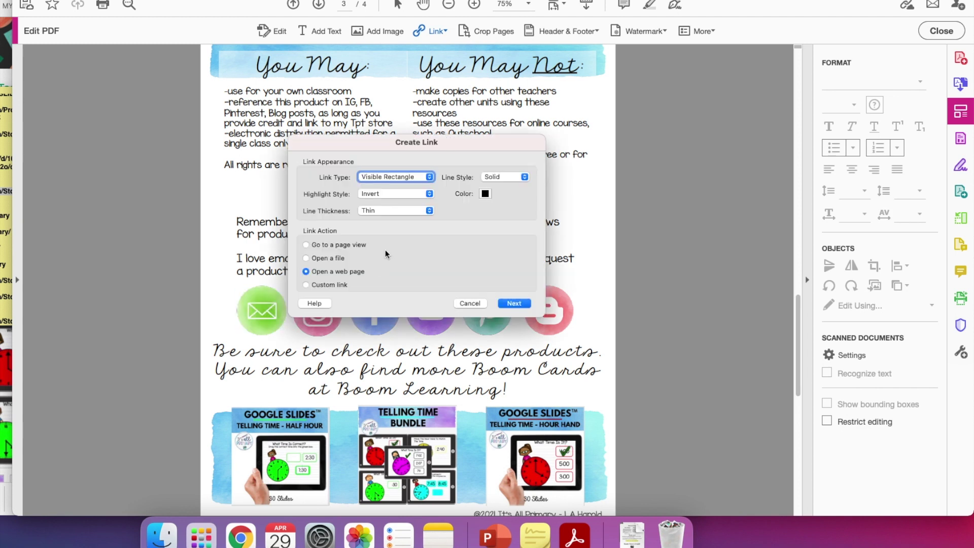
left_click(518, 304)
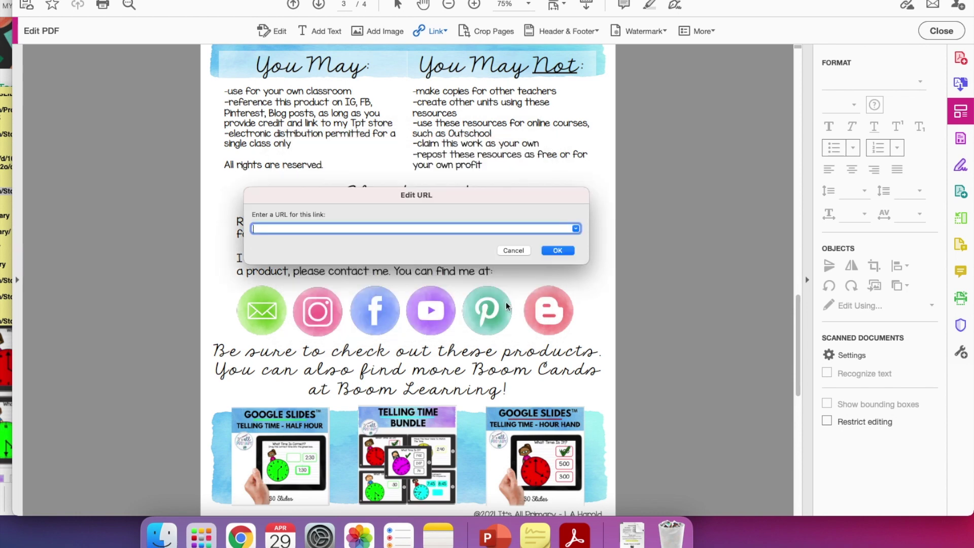
key("Return")
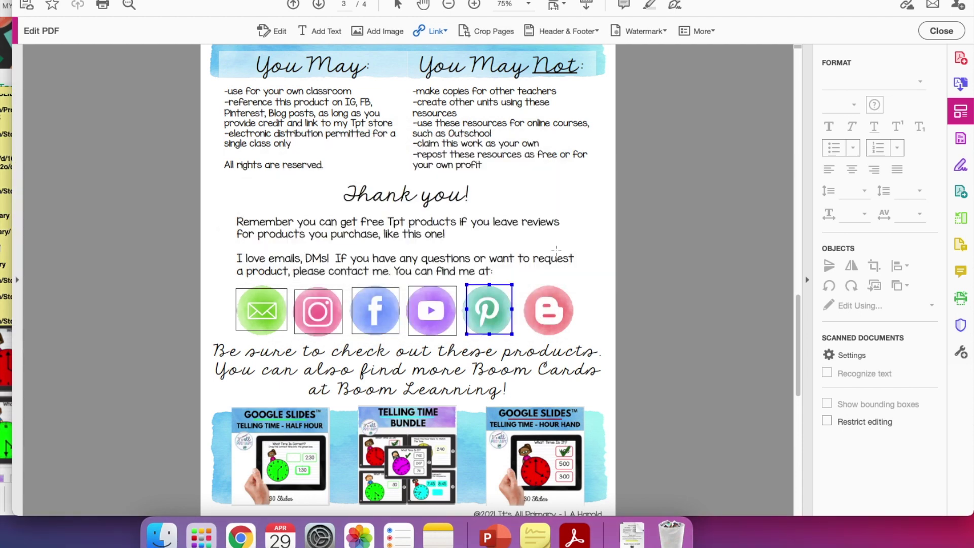
left_click_drag(465, 286, 512, 333)
left_click(525, 302)
type("https://www.pinterest.com/itsallprimary")
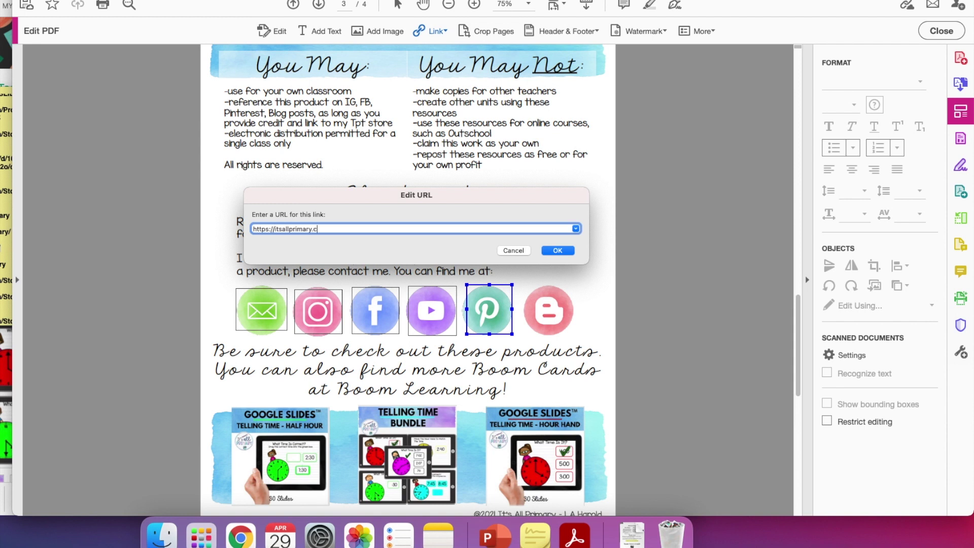
key("Return")
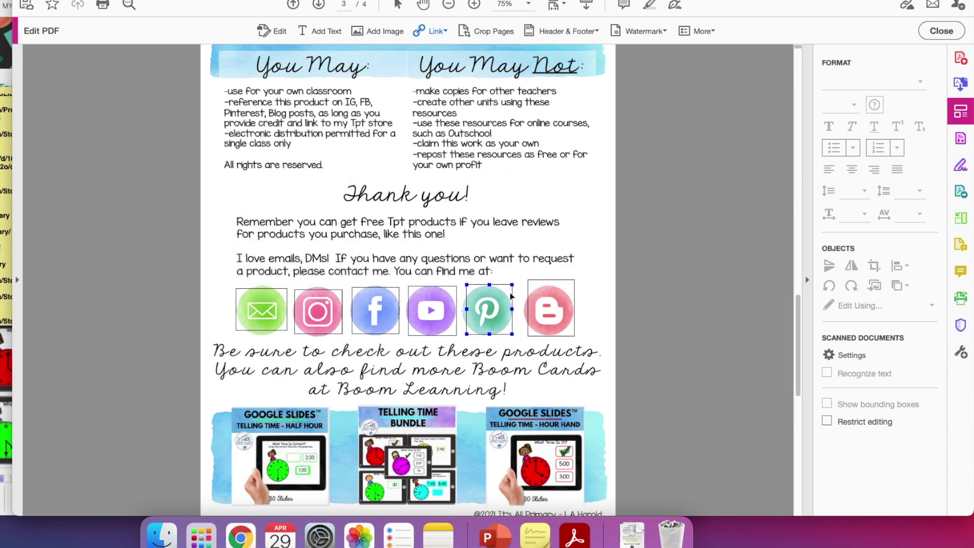
Step: Check the Instagram icon's existing link box, then deselect the icon links
left_click(308, 317)
left_click(292, 312)
left_click(418, 395)
scroll(456, 345, "down", 5)
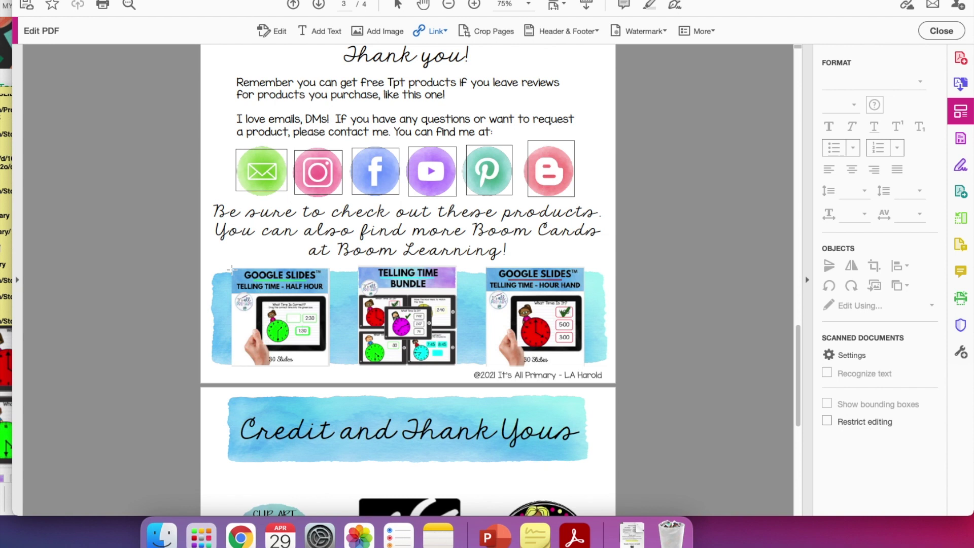
Step: Link the Half Hour product image to its store URL from the Stickies note
mouse_move(232, 269)
left_mouse_down()
mouse_move(238, 332)
mouse_move(298, 365)
mouse_move(330, 366)
left_mouse_up()
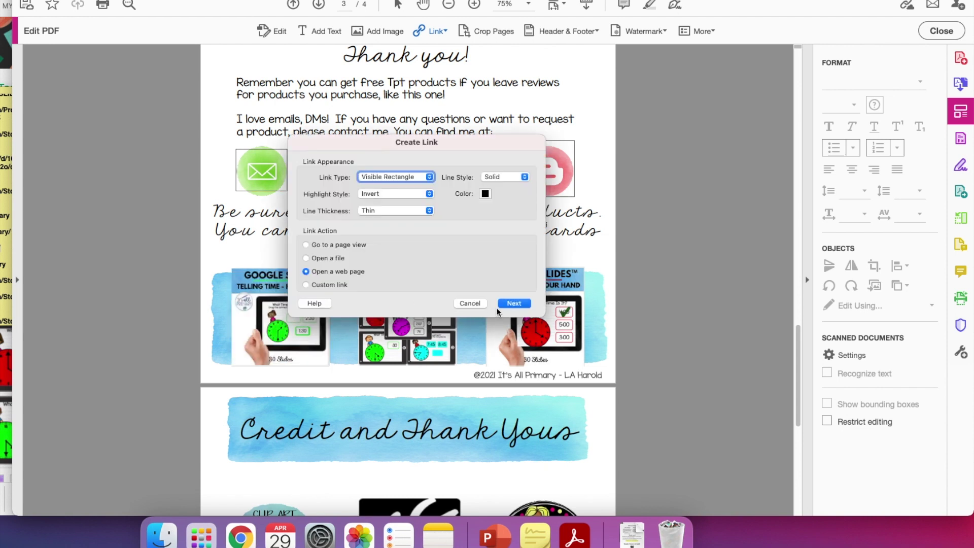
left_click(509, 304)
left_click(1, 183)
scroll(16, 147, "up", 3)
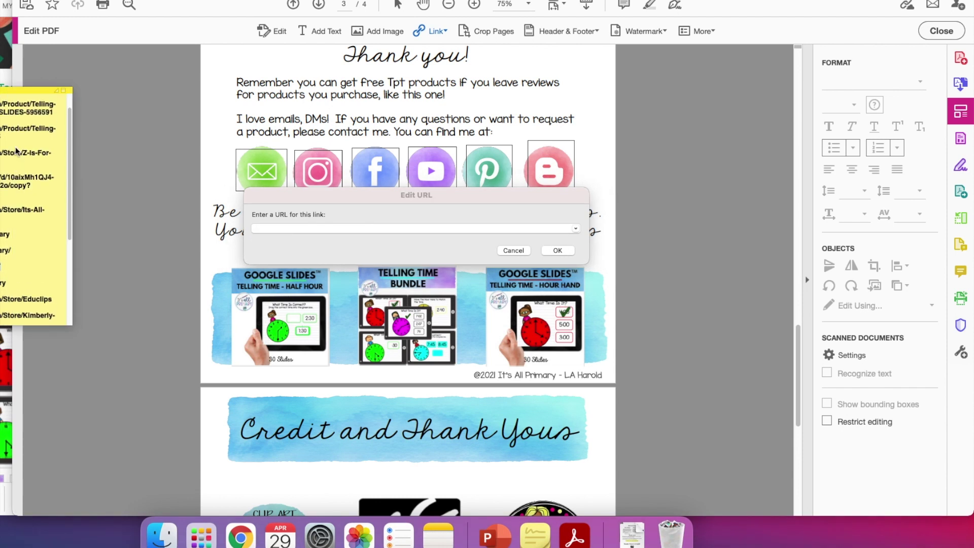
left_click_drag(54, 123, 1, 115)
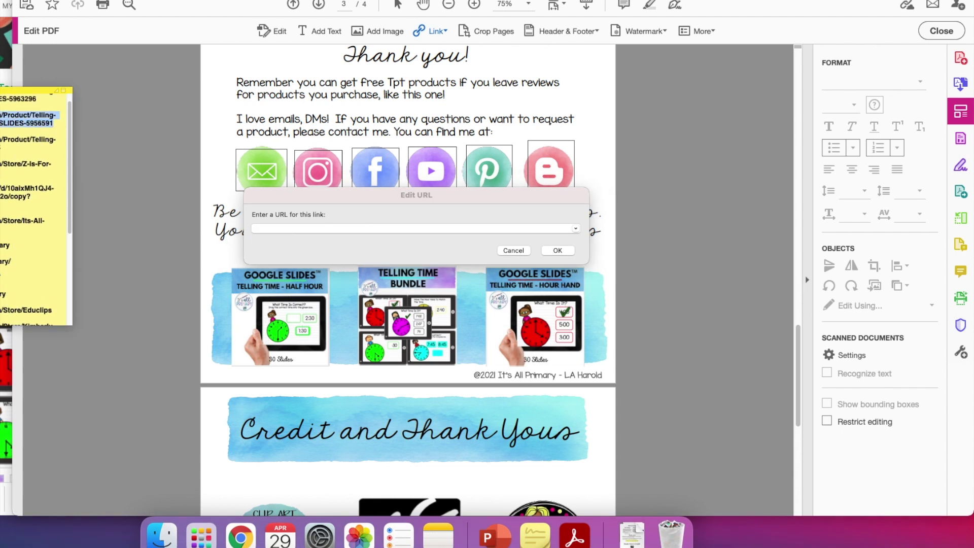
left_click(274, 229)
type("www.teacherspayteachers.com/Product/Telling-Time-Using-the-Hour-Hand-GOOGLE-SLIDES-5956591")
left_click(556, 254)
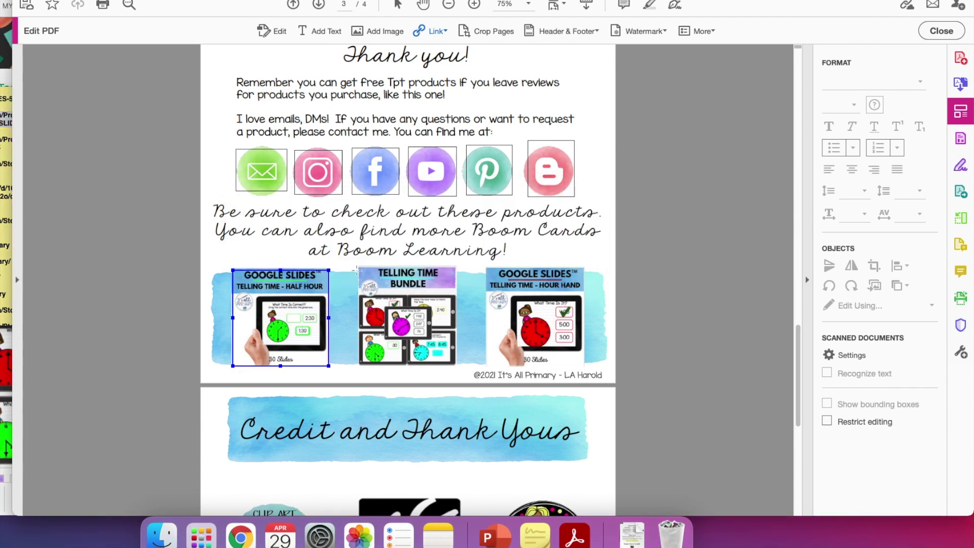
Step: Link the Telling Time Bundle image to its product URL
left_click_drag(357, 268, 456, 366)
left_click(512, 303)
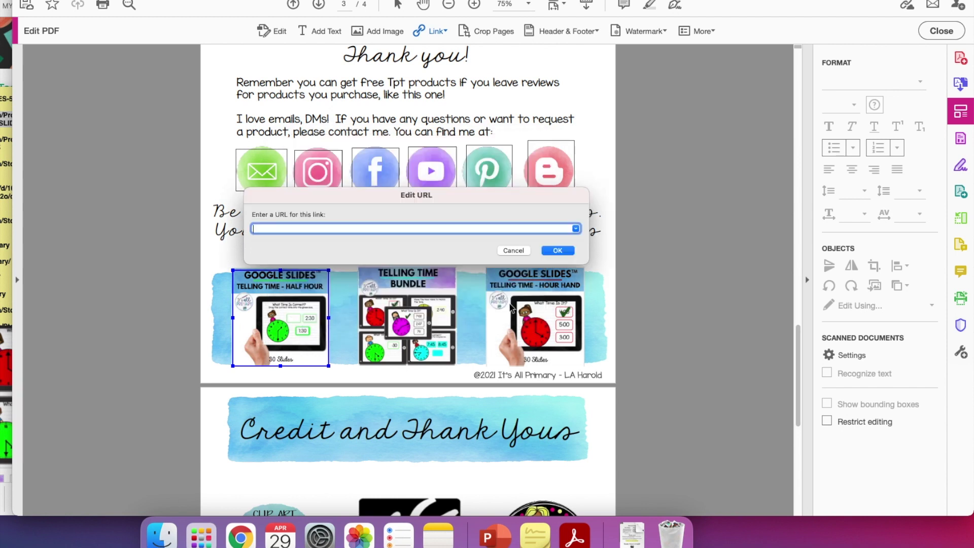
left_click(5, 141)
left_click_drag(5, 137, 2, 147)
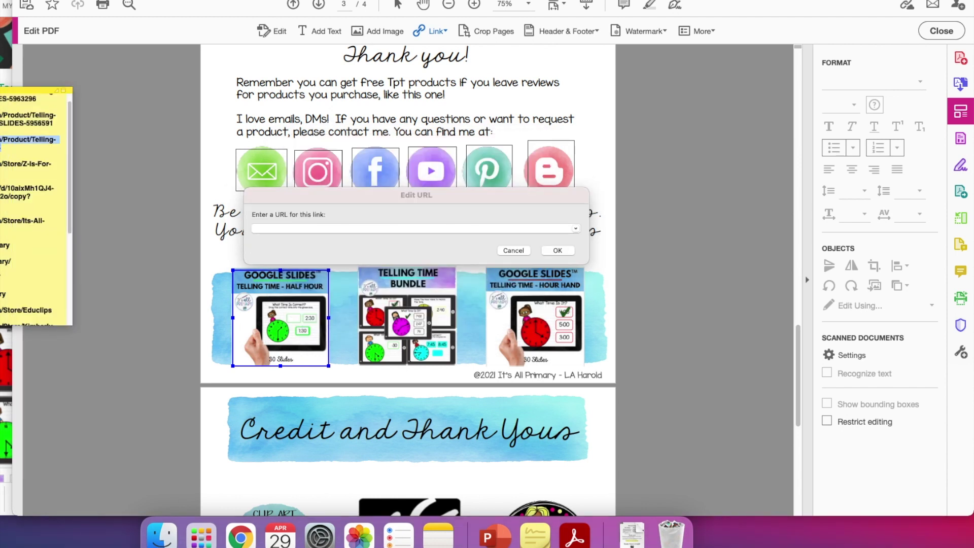
left_click(264, 228)
key("super+v")
left_click(557, 251)
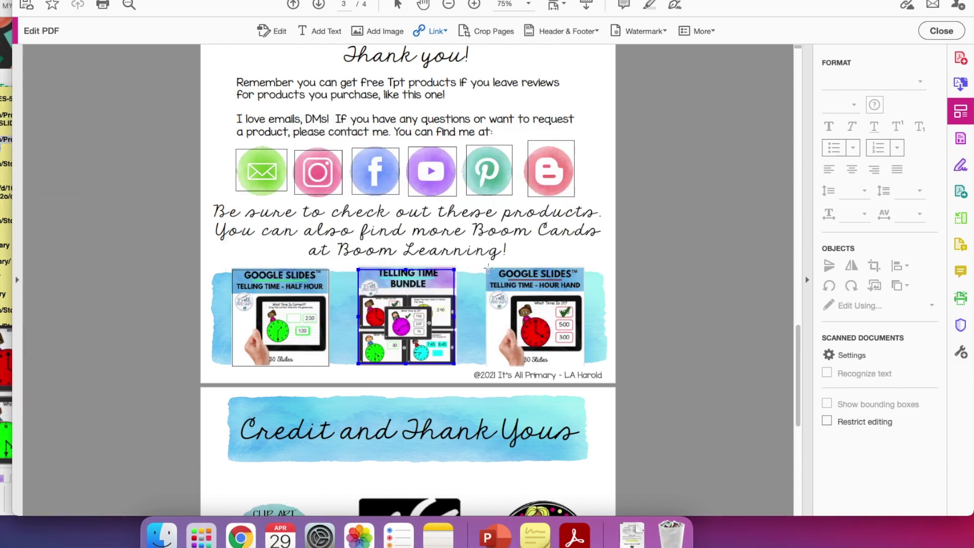
Step: Link the Hour Hand image to its product URL and scroll to the page 4 credits
left_click_drag(488, 267, 584, 372)
key("Return")
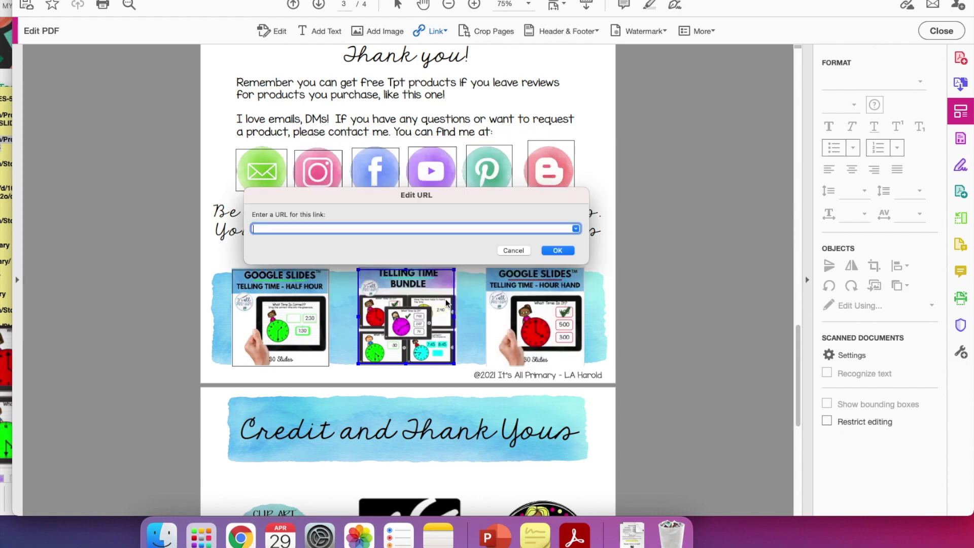
left_click(5, 142)
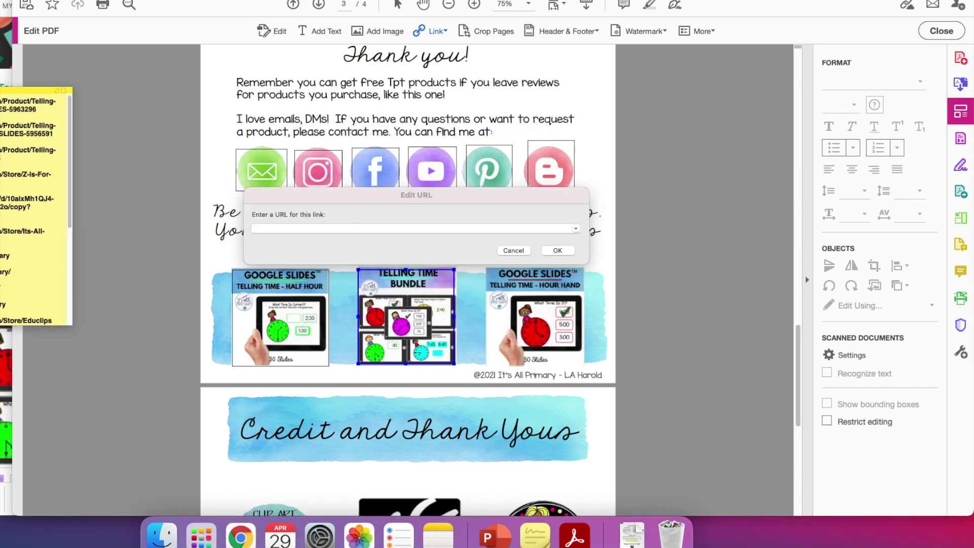
triple_click(32, 108)
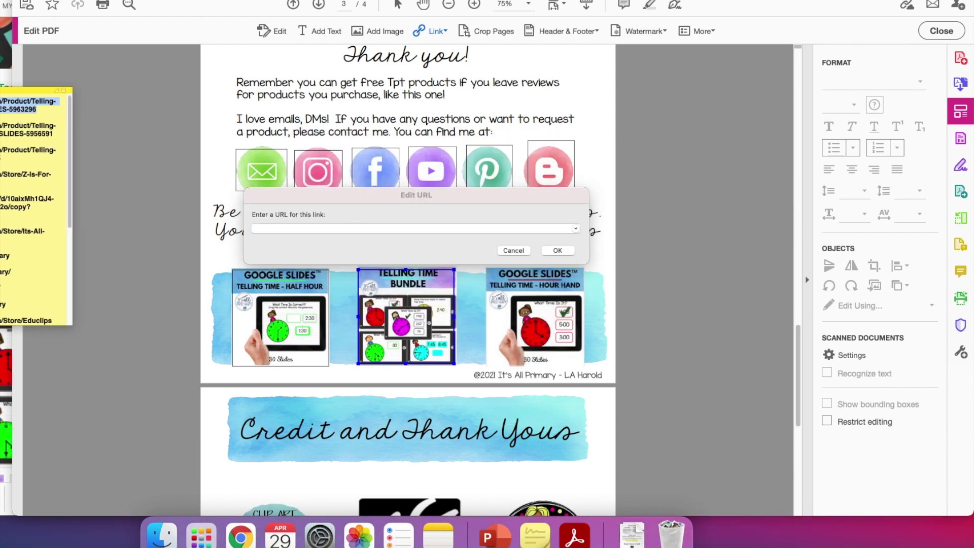
left_click(255, 232)
type("https://www.teacherspayteachers.com/Product/Telling-Time-to-the-Half-Hour-GOOGLE-SLIDES-5963296")
left_click(557, 250)
scroll(471, 252, "down", 3)
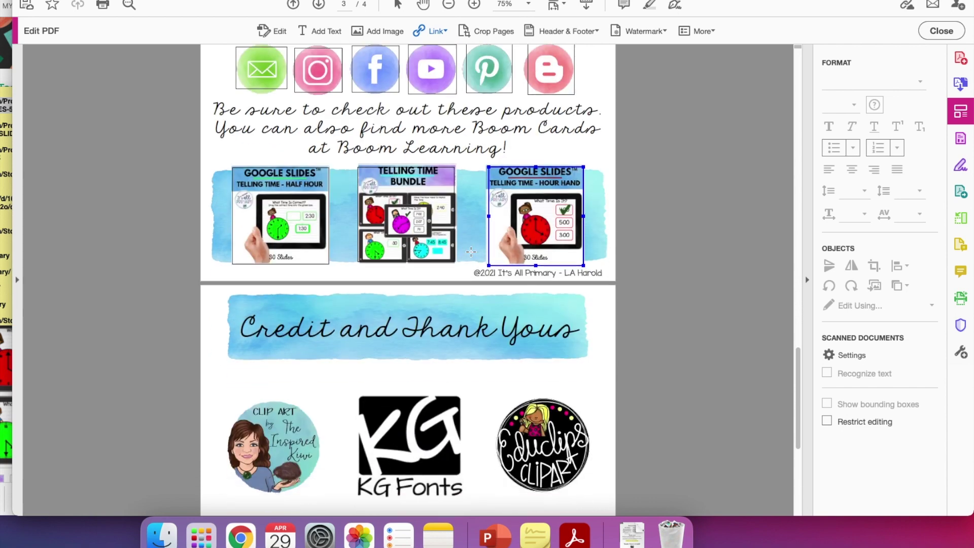
scroll(470, 251, "down", 7)
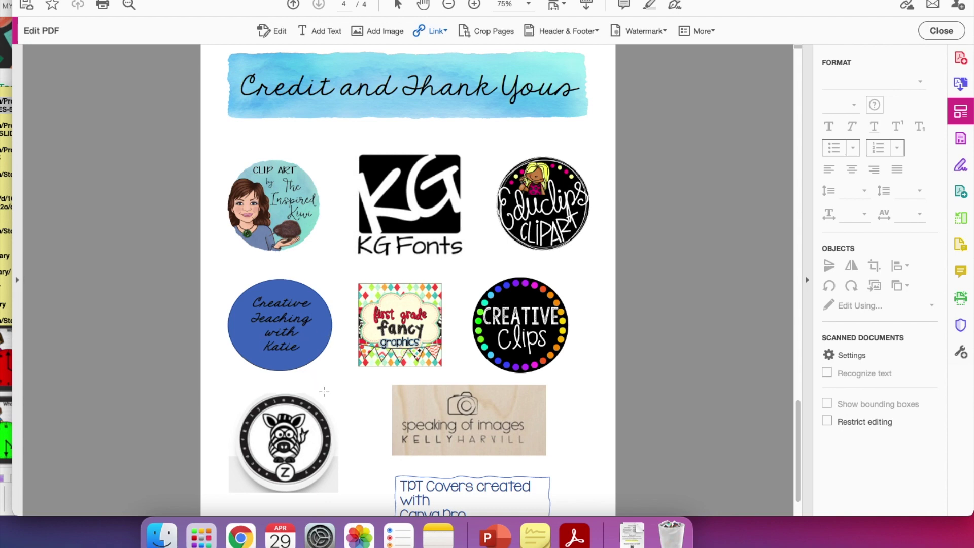
scroll(324, 391, "down", 2)
scroll(327, 284, "up", 3)
scroll(329, 176, "down", 2)
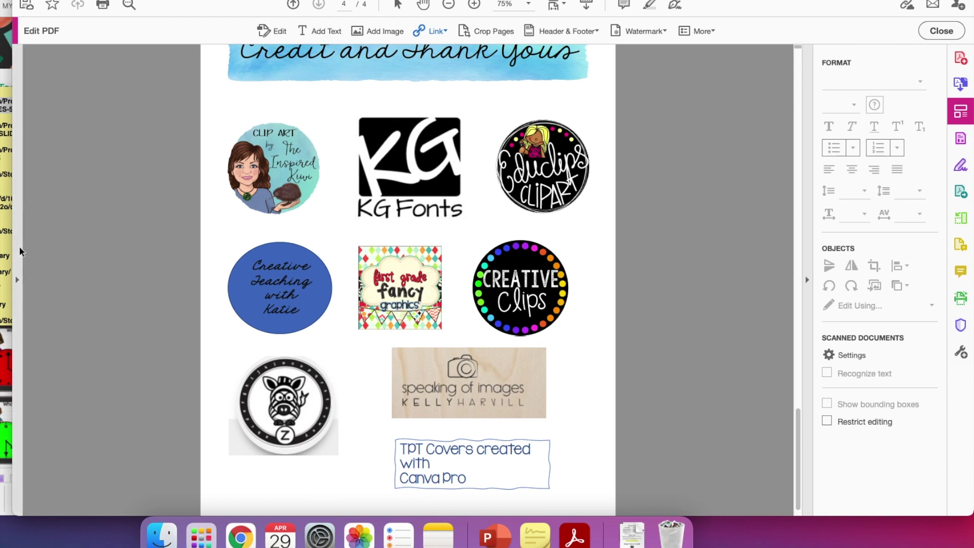
Step: Link the Creative Clips, First Grade Fancy and Speaking of Images logos to their store URLs
left_click(6, 242)
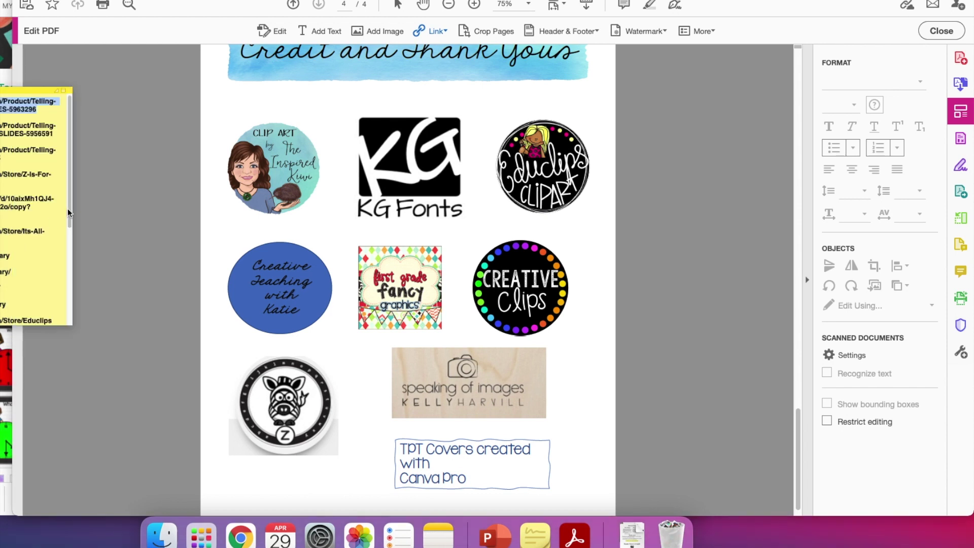
scroll(69, 213, "down", 5)
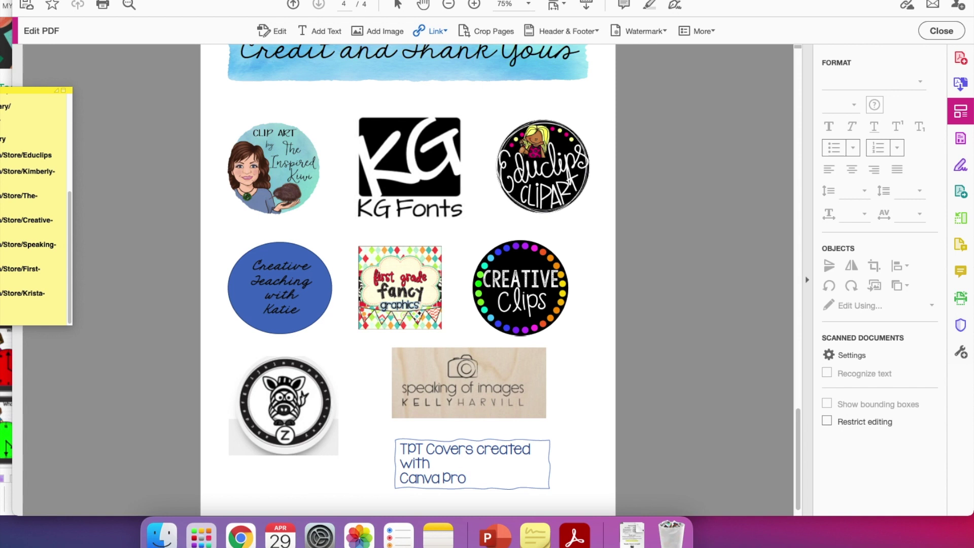
triple_click(31, 293)
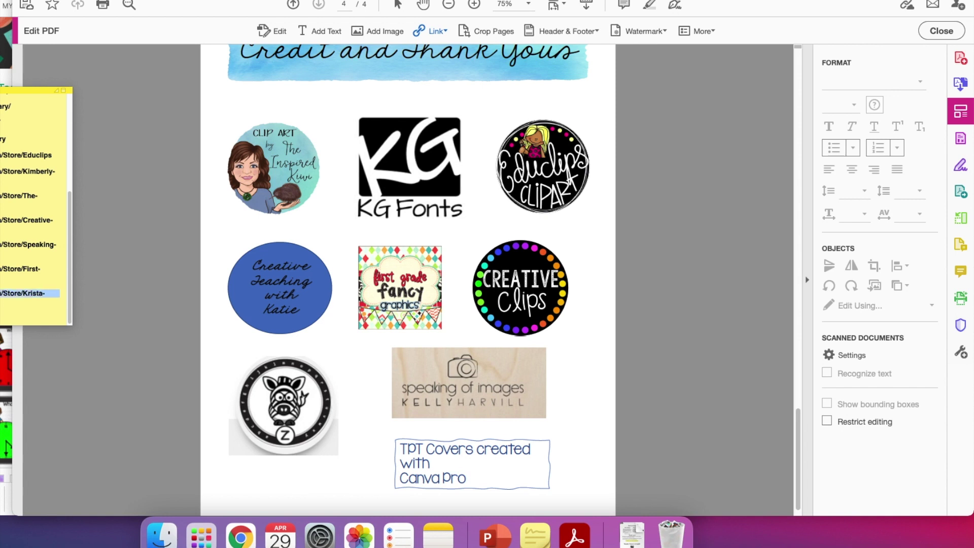
left_click(482, 247)
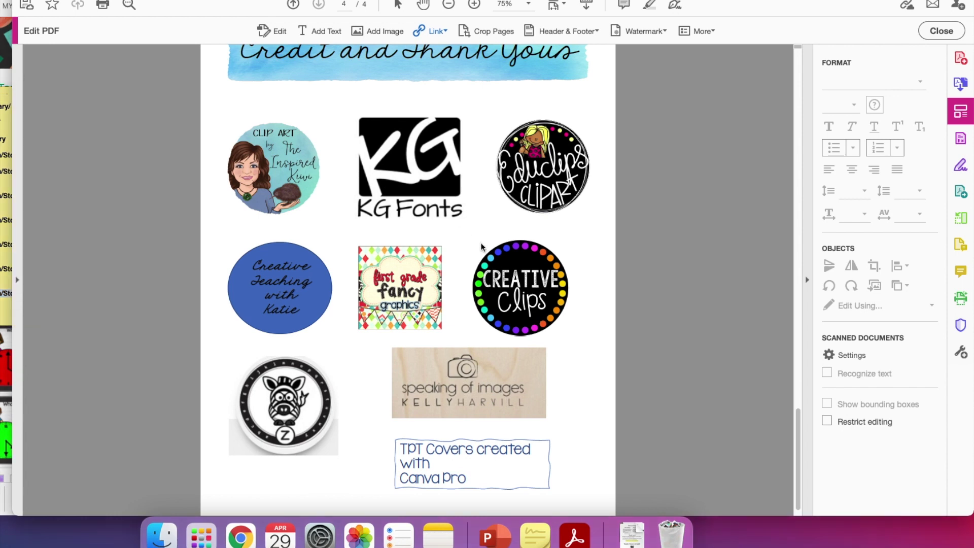
left_click_drag(482, 247, 572, 339)
left_click(511, 303)
type("https://www.teacherspayteachers.com/Store/Krista-Wallden-Creative-Clips")
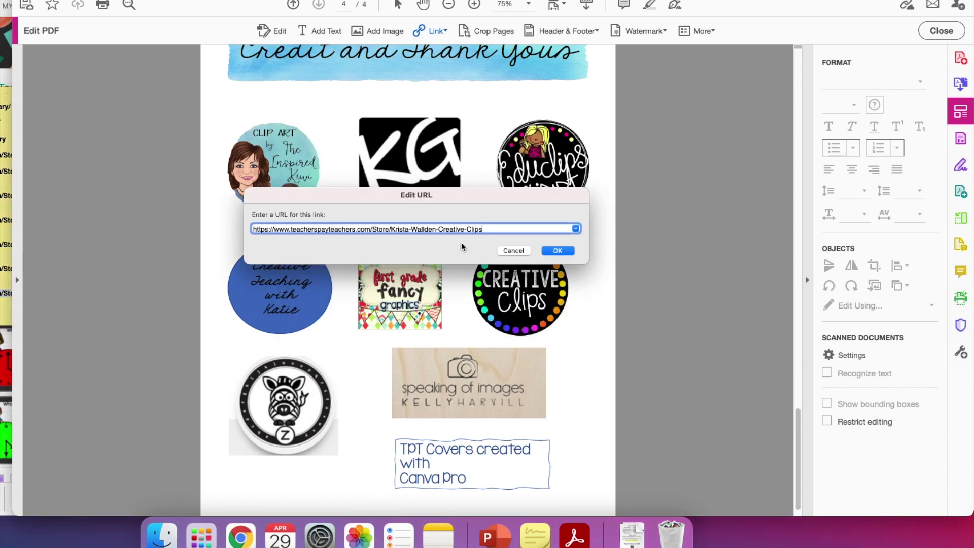
left_click(557, 250)
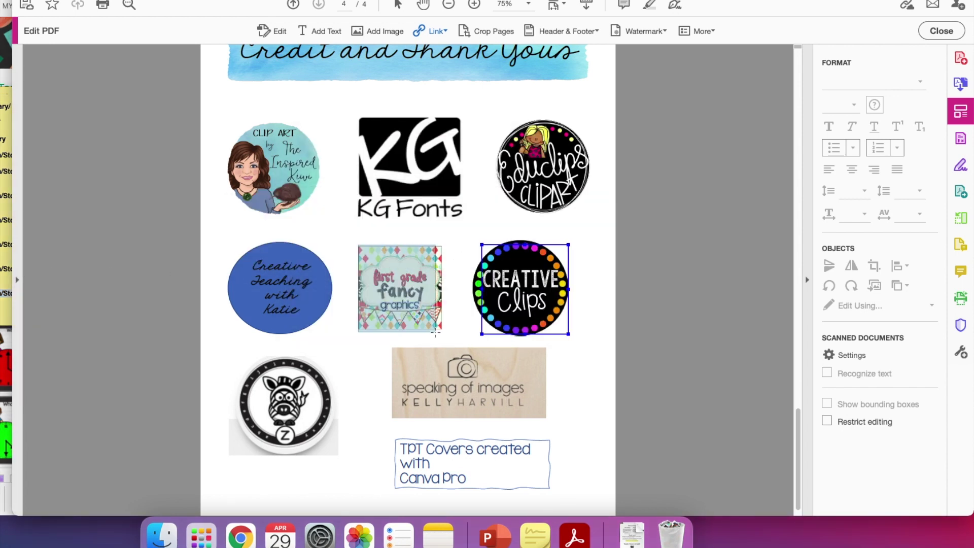
left_click_drag(435, 332, 440, 332)
left_click(5, 277)
triple_click(26, 269)
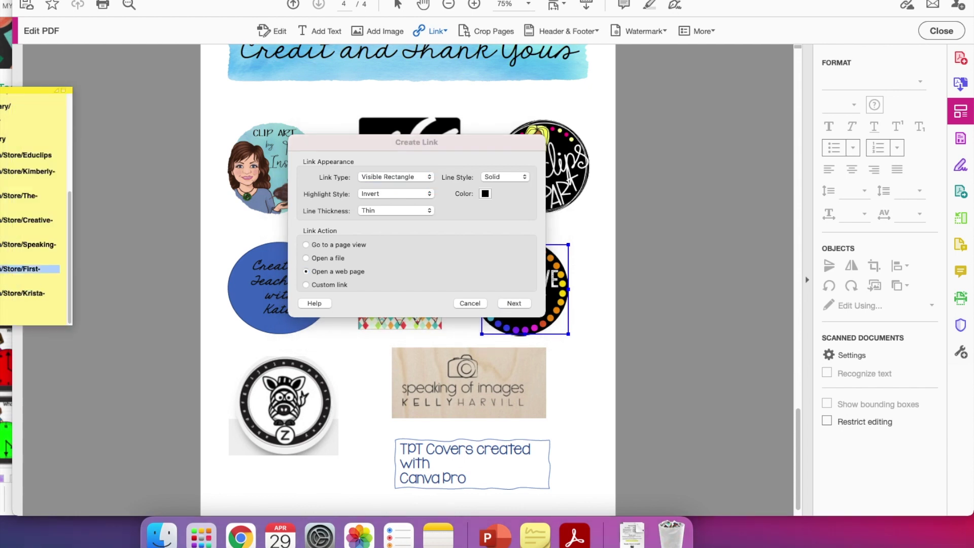
left_click(514, 303)
type("https://www.teacherspayteachers.com/Store/First-Grade-Fancy")
left_click(556, 250)
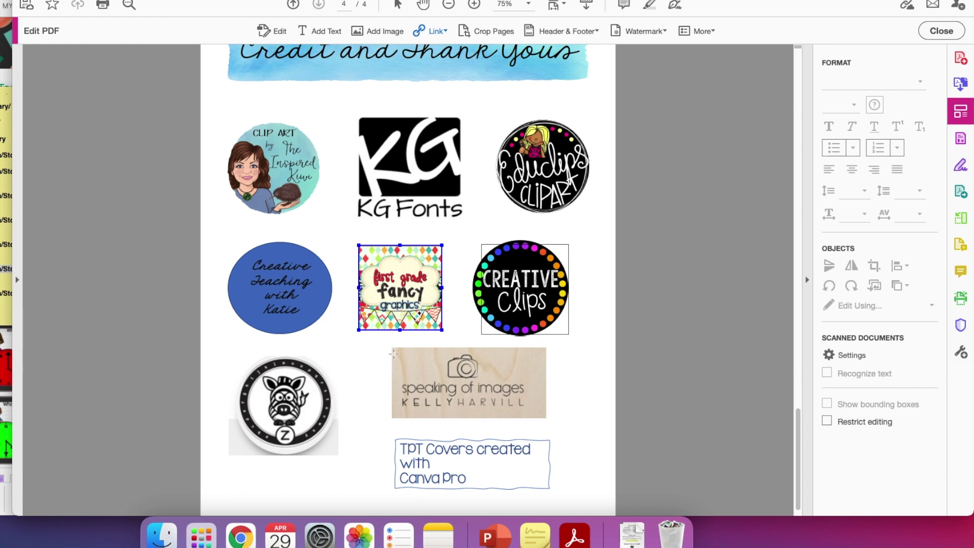
left_click_drag(393, 353, 550, 422)
left_click(513, 303)
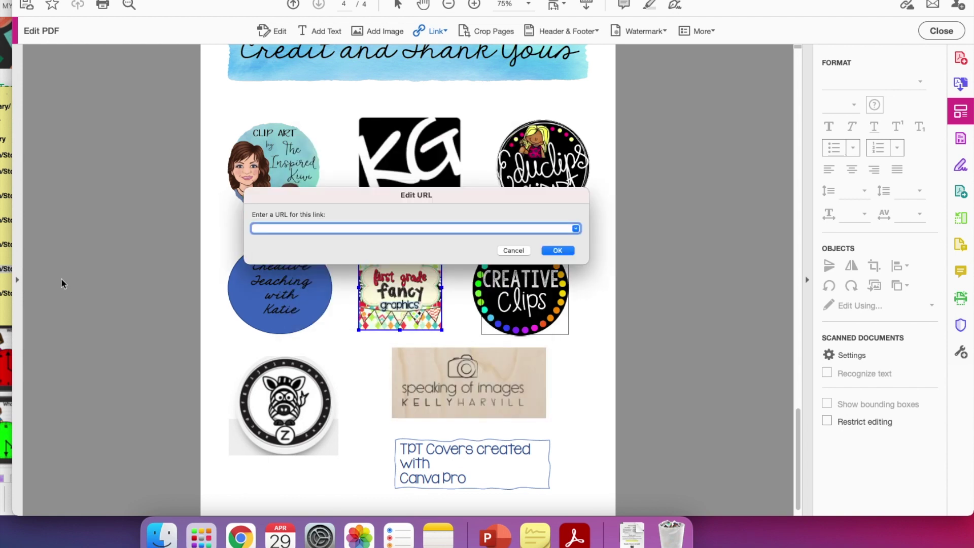
left_click(30, 244)
triple_click(30, 244)
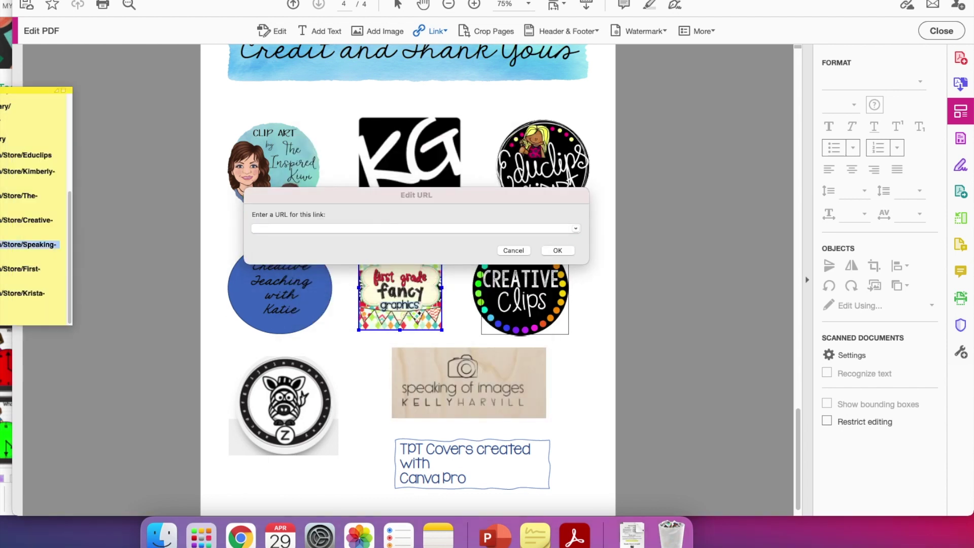
left_click(277, 229)
type("https://www.teacherspayteachers.com/Store/Speaking-Of-Images")
left_click(557, 250)
Step: Link the Creative Teaching with Katie, Inspired Kiwi and KG Fonts logos to their store URLs
left_click(31, 220)
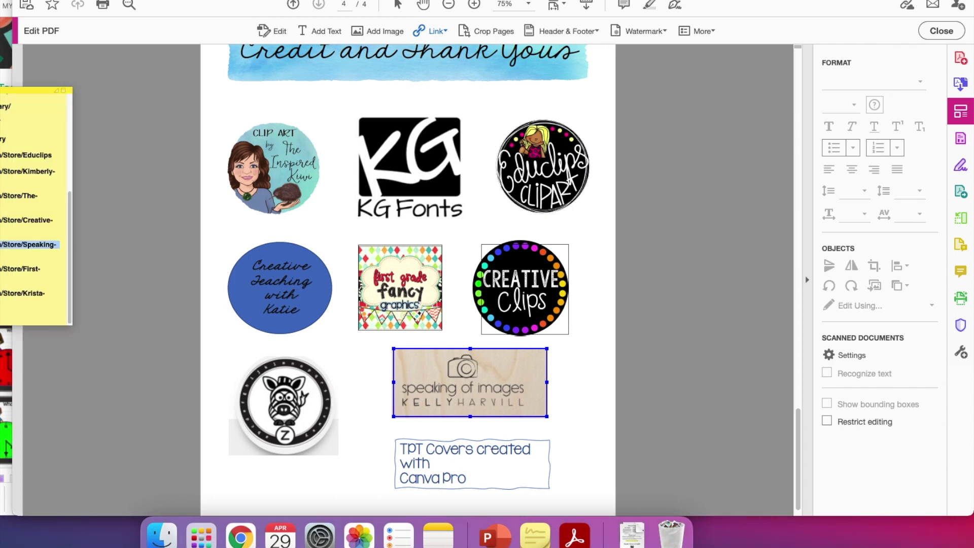
triple_click(31, 220)
left_click_drag(228, 244, 338, 339)
left_click(510, 302)
type("https://www.teacherspayteachers.com/Store/Creative-Teaching-With-Katie")
left_click(560, 250)
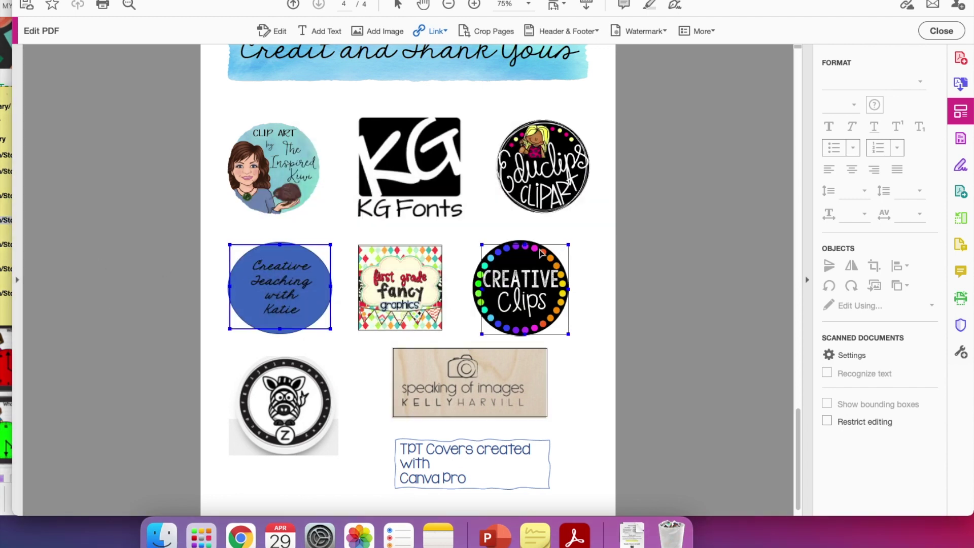
left_click(30, 195)
triple_click(31, 195)
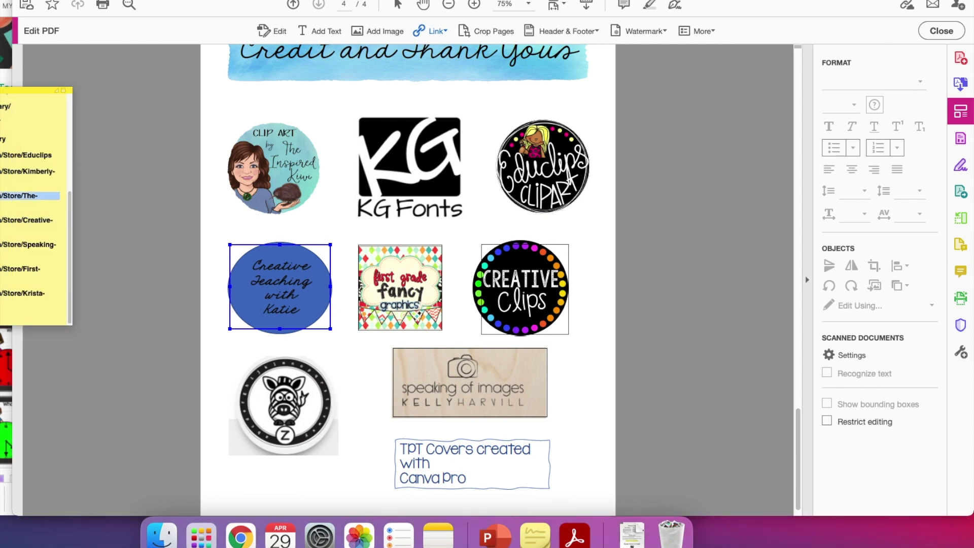
left_click_drag(227, 124, 325, 223)
left_click(513, 304)
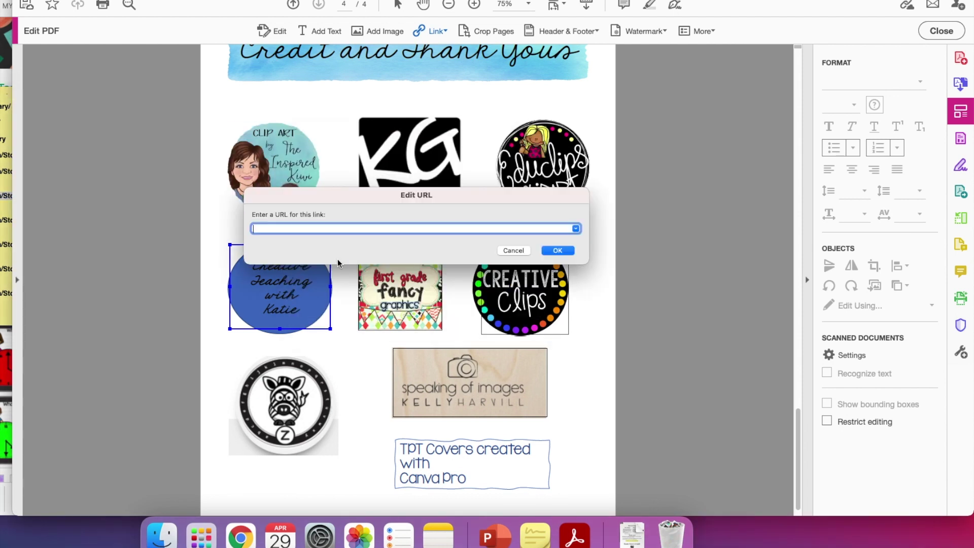
type("https://www.teacherspayteachers.com/Store/The-Inspired-Kiwi")
left_click(558, 250)
left_click(30, 171)
triple_click(30, 171)
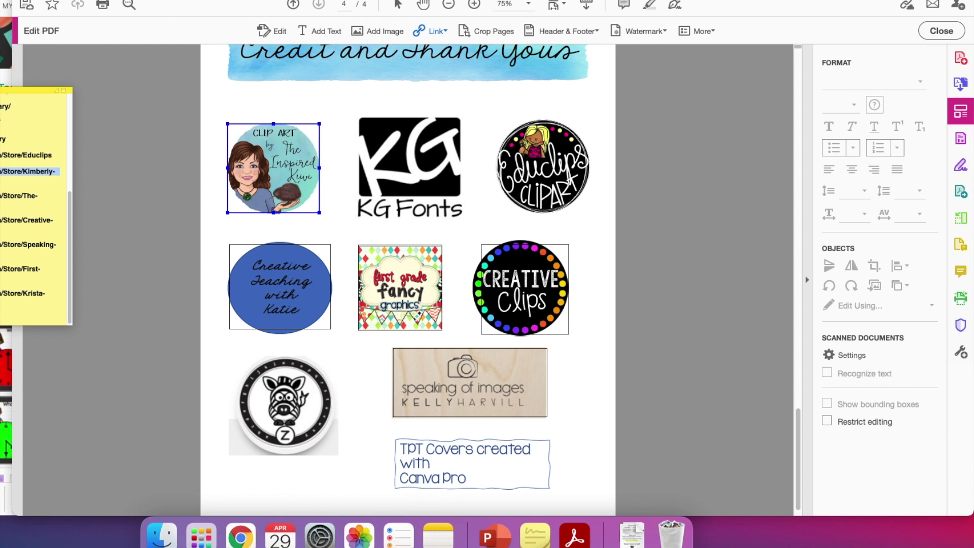
left_click(327, 106)
left_click_drag(359, 116, 464, 224)
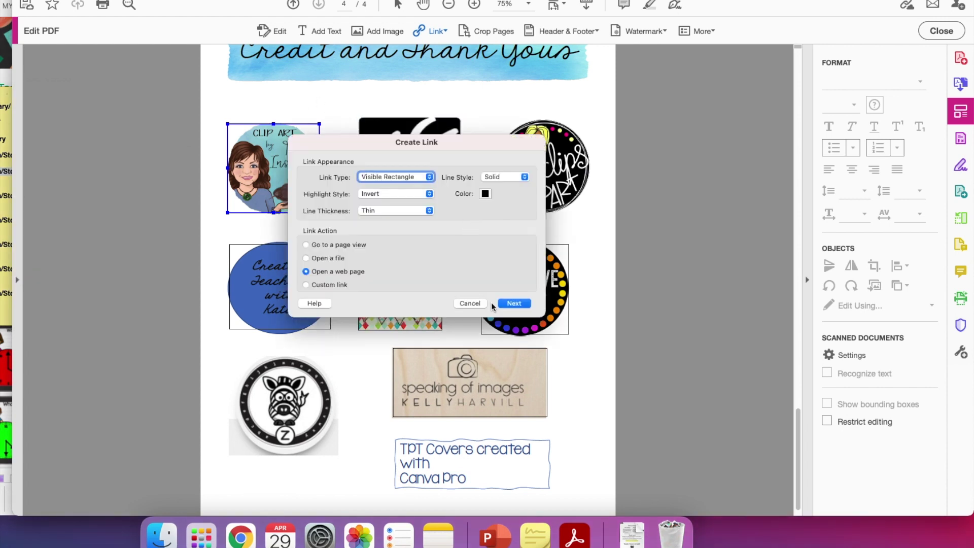
left_click(512, 304)
type("https://www.teacherspayteachers.com/Store/Kimberly-Geswein-Fonts")
left_click(557, 250)
Step: Link the Educlips and Z Is For Zebra logos to their store URLs, then scroll back up
left_click(36, 91)
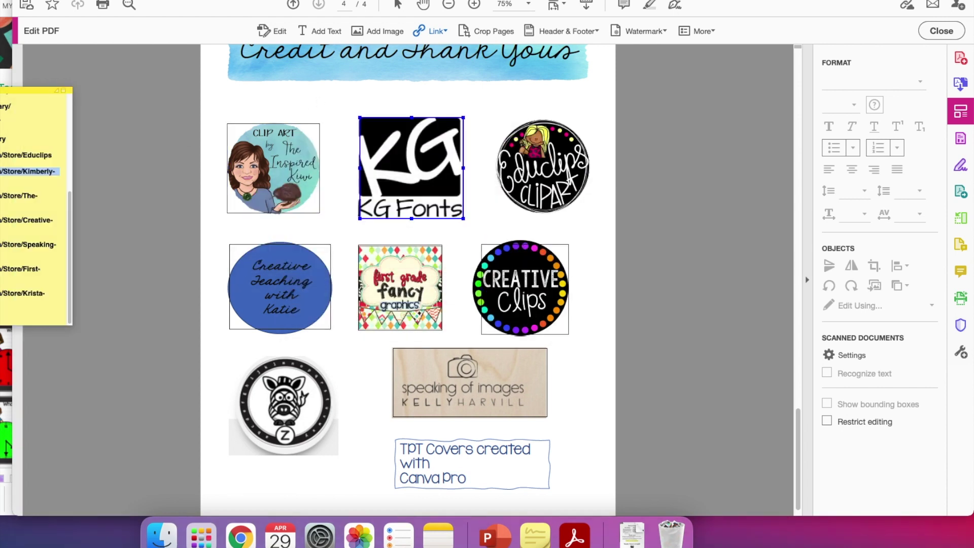
triple_click(54, 155)
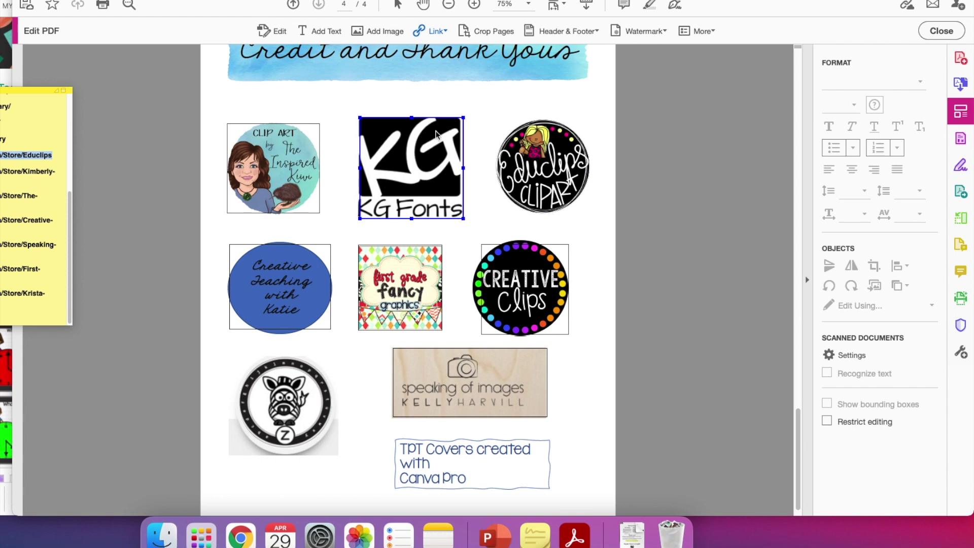
left_click_drag(500, 119, 590, 221)
left_click(512, 303)
type("https://www.teacherspayteachers.com/Store/Educlips")
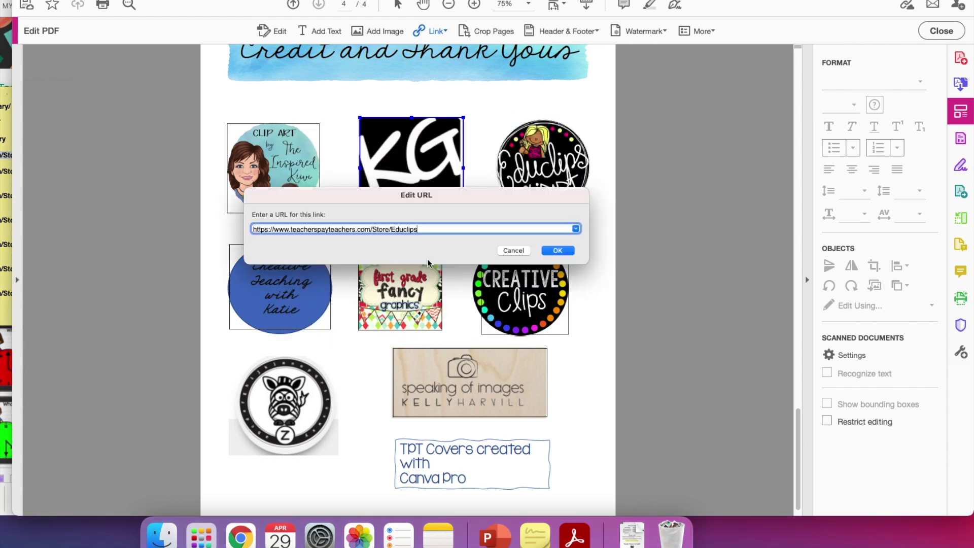
left_click(558, 250)
left_click_drag(238, 362, 343, 458)
left_click(498, 305)
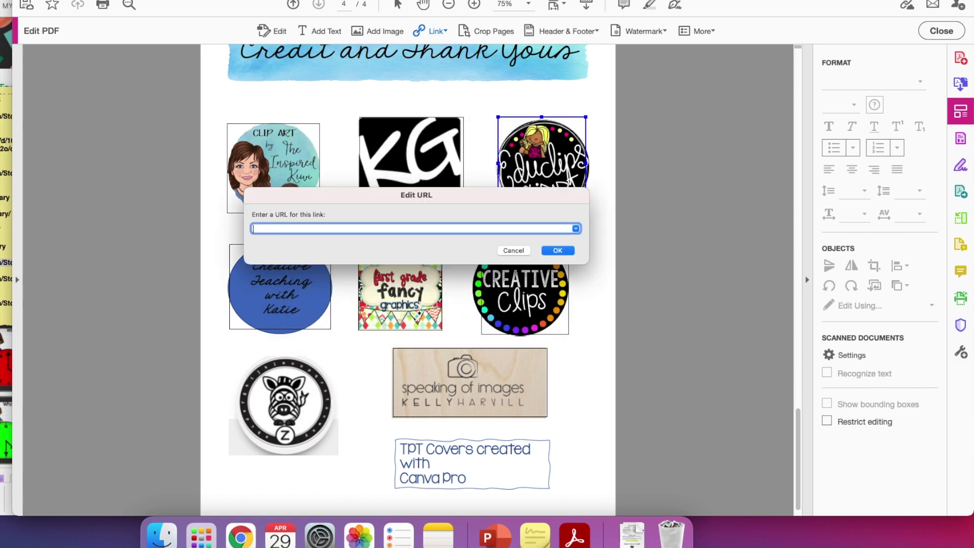
key("super+Tab")
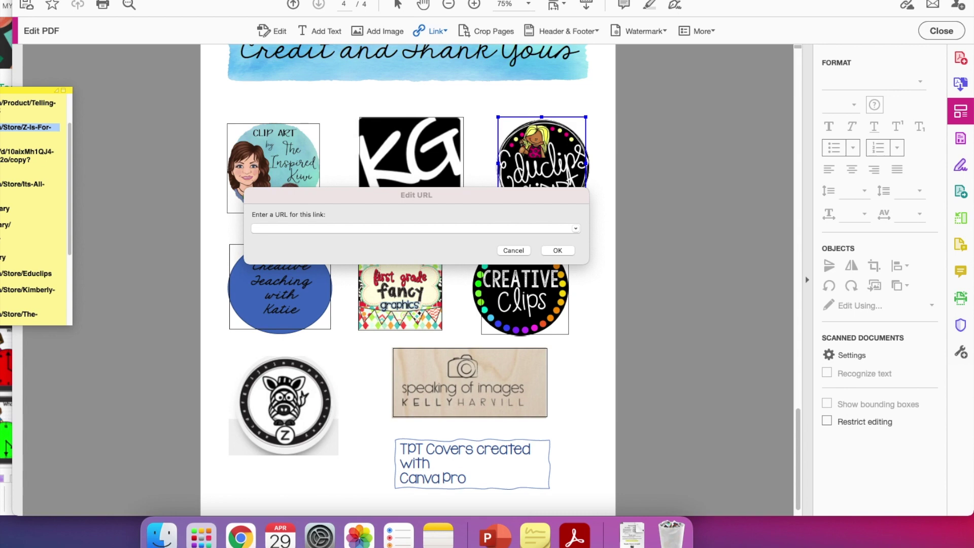
left_click(322, 211)
type("https://www.teacherspayteachers.com/Store/Z-Is-For-Zebra")
left_click(557, 250)
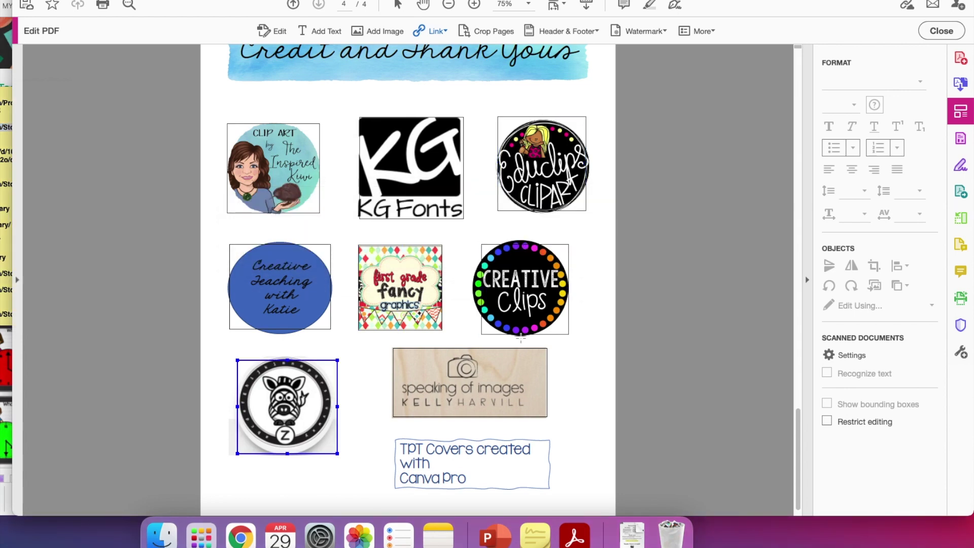
left_click(520, 337)
scroll(557, 376, "up", 1)
scroll(557, 376, "down", 2)
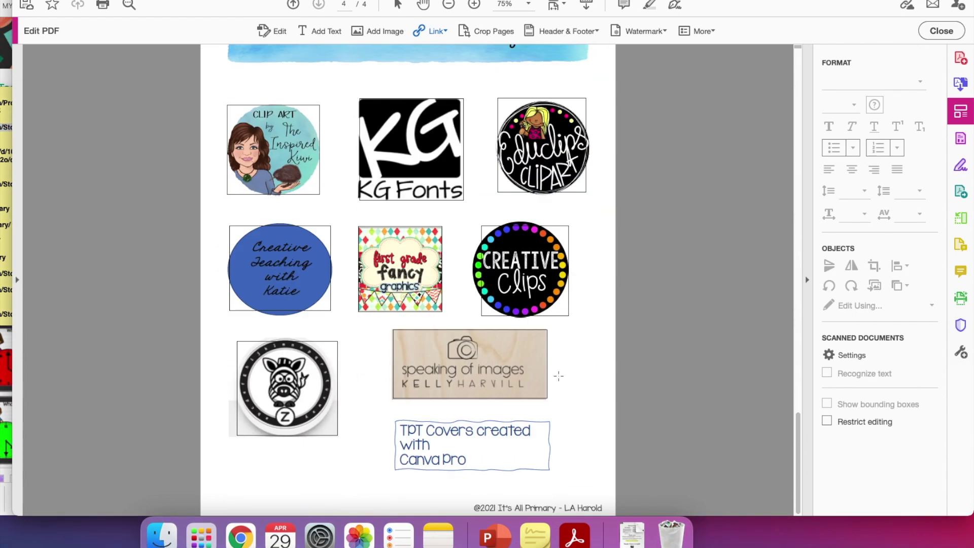
scroll(550, 330, "up", 15)
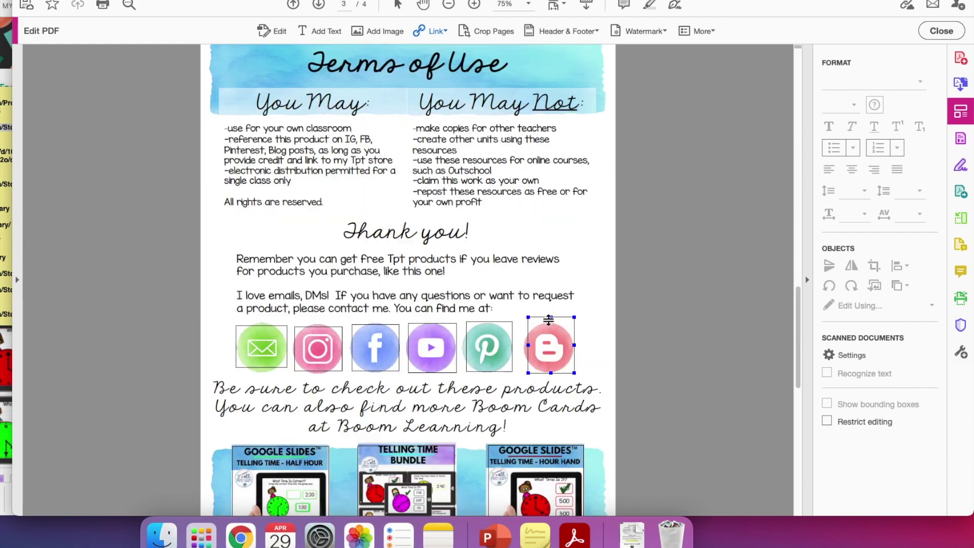
scroll(547, 318, "up", 8)
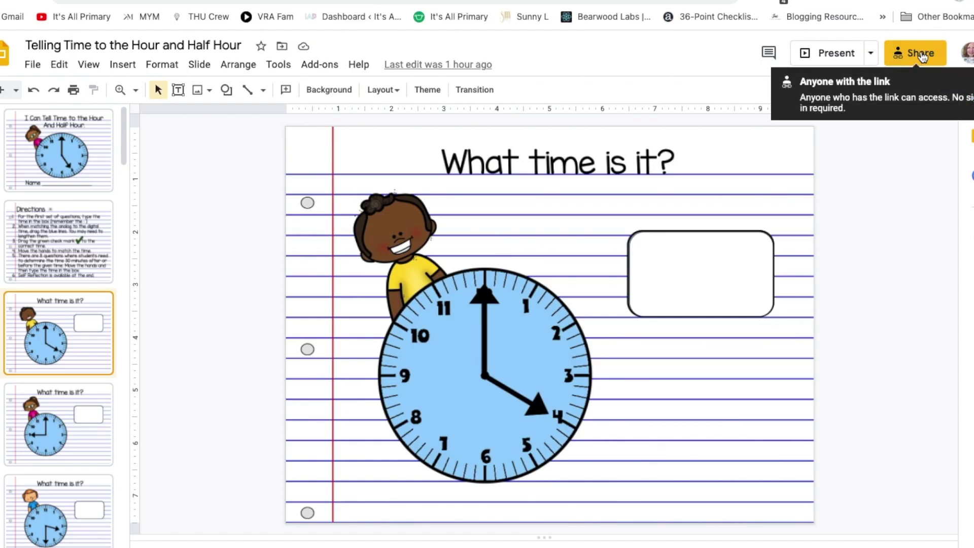
Step: Copy the Telling Time presentation's anyone-with-the-link sharing URL from the Share dialog
left_click(921, 55)
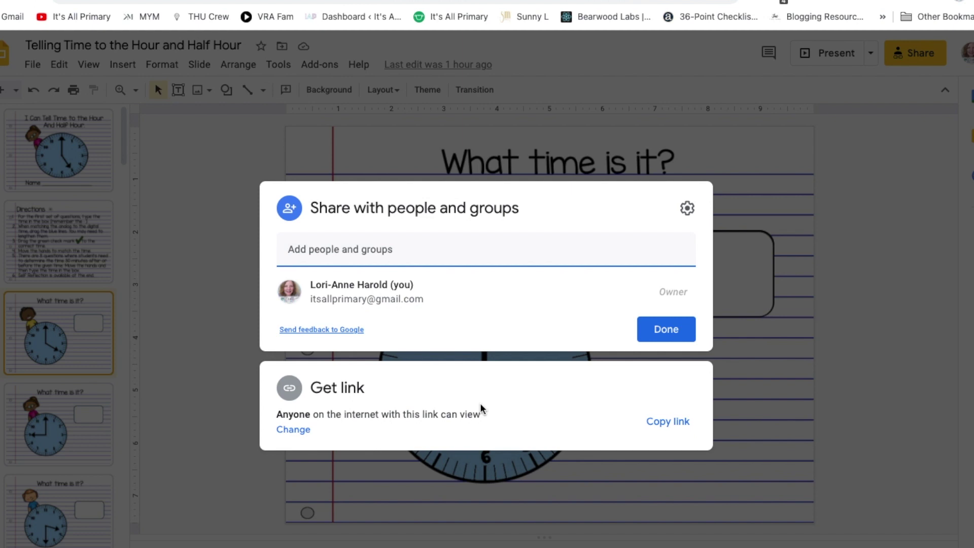
left_click(667, 425)
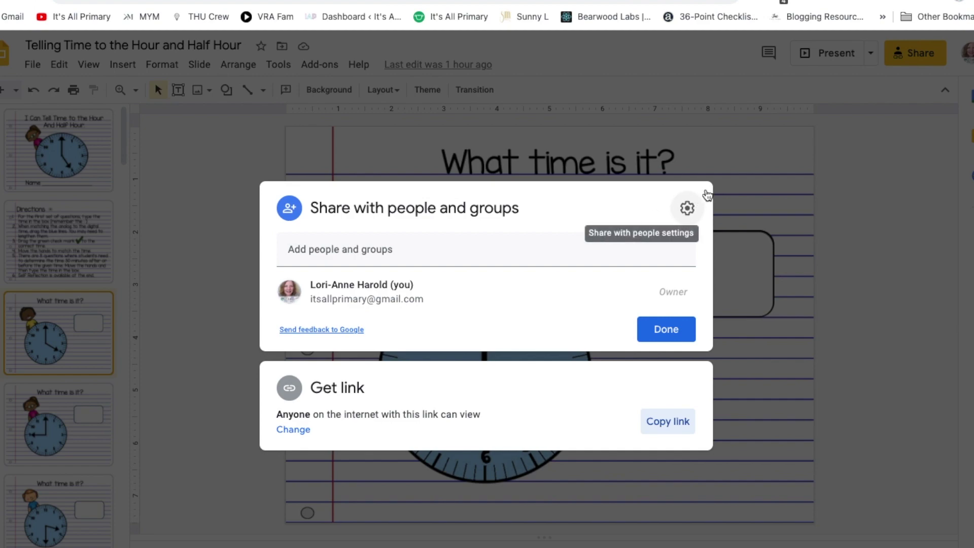
left_click(739, 161)
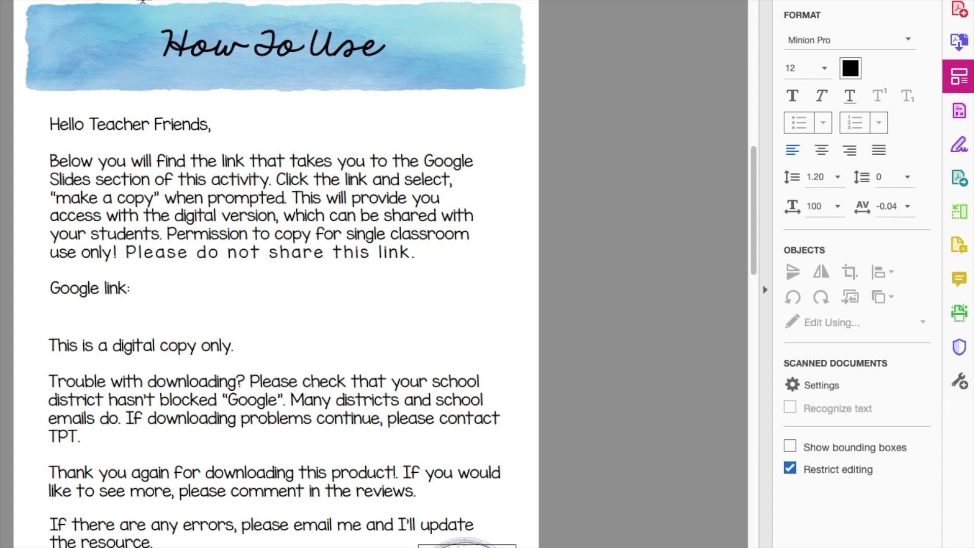
Step: Paste the Slides URL under 'Google link:', replace 'edit' with 'copy', and mark it as a link area
left_click(50, 309)
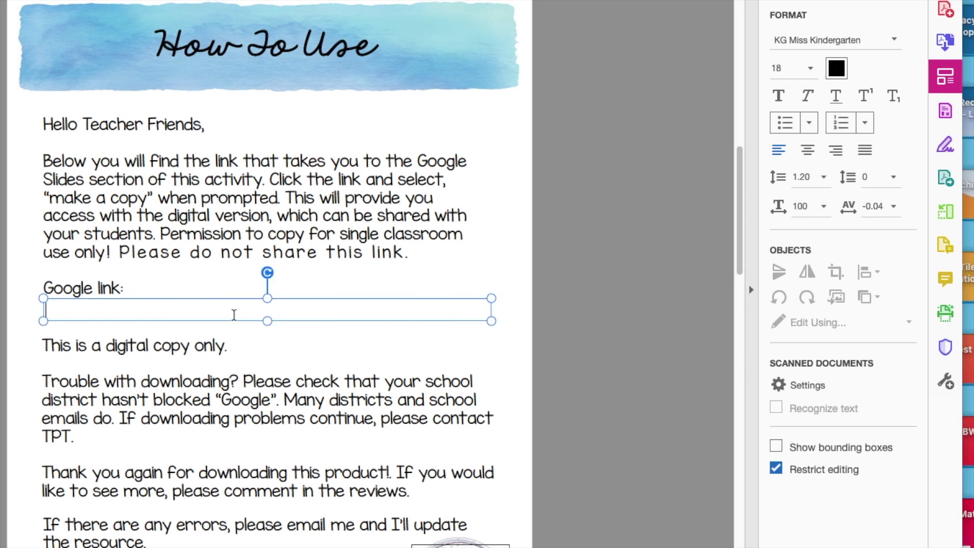
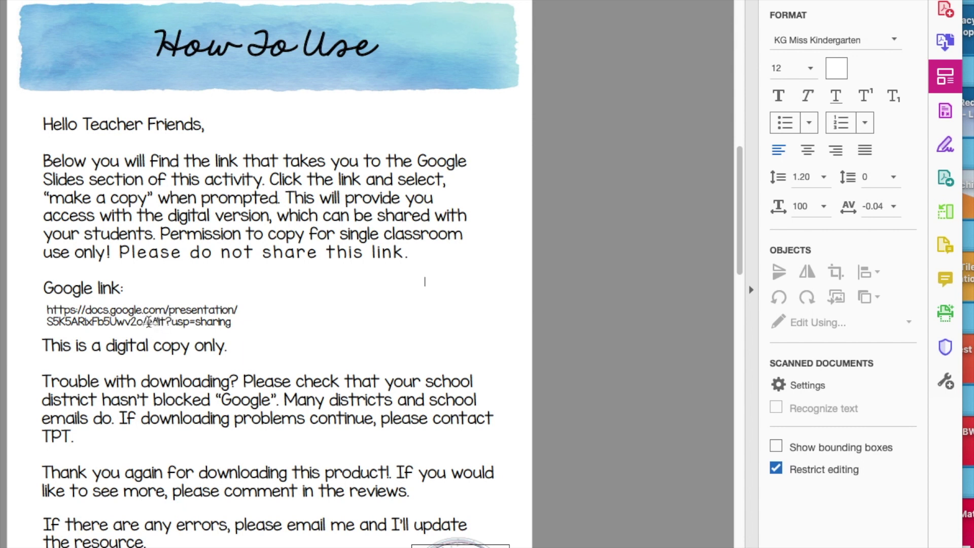
left_click_drag(148, 321, 170, 318)
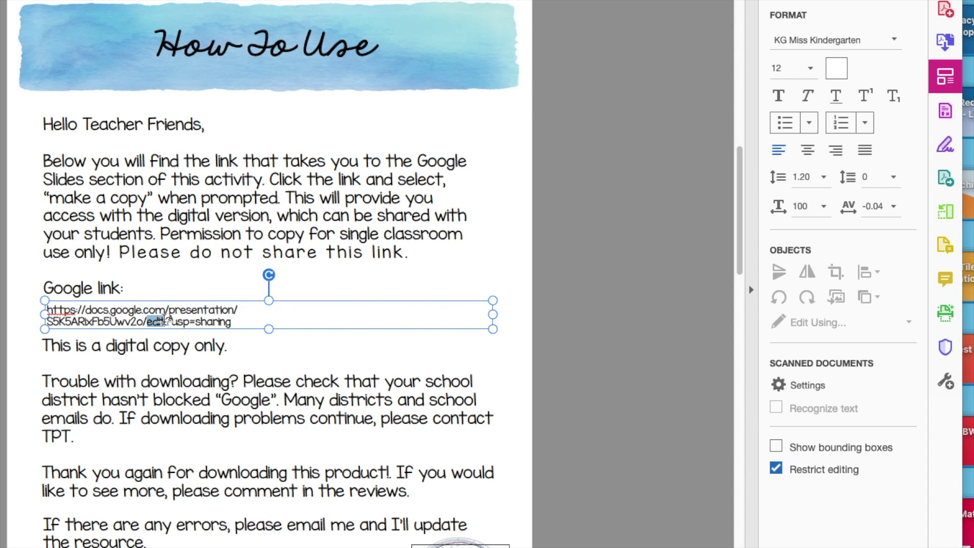
type("copy")
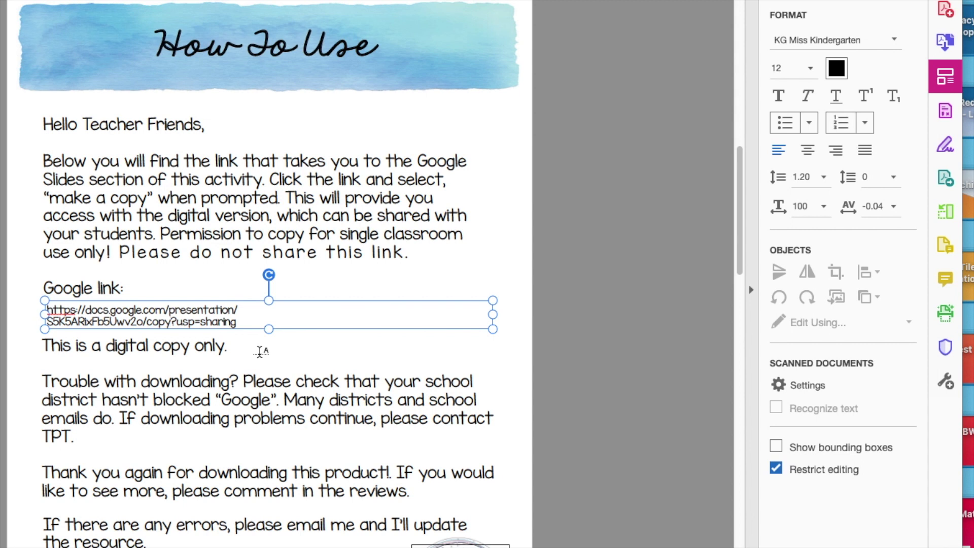
left_click(259, 351)
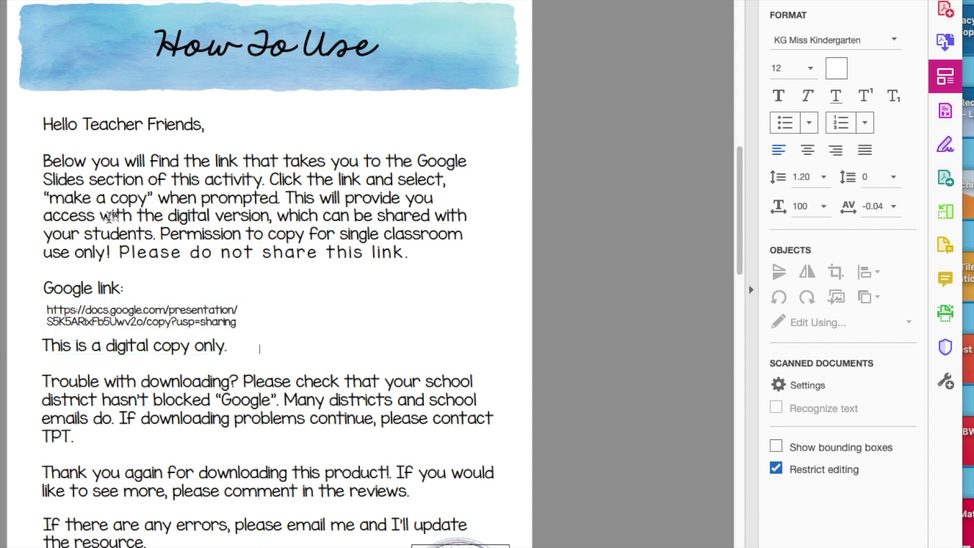
left_click_drag(46, 305, 487, 333)
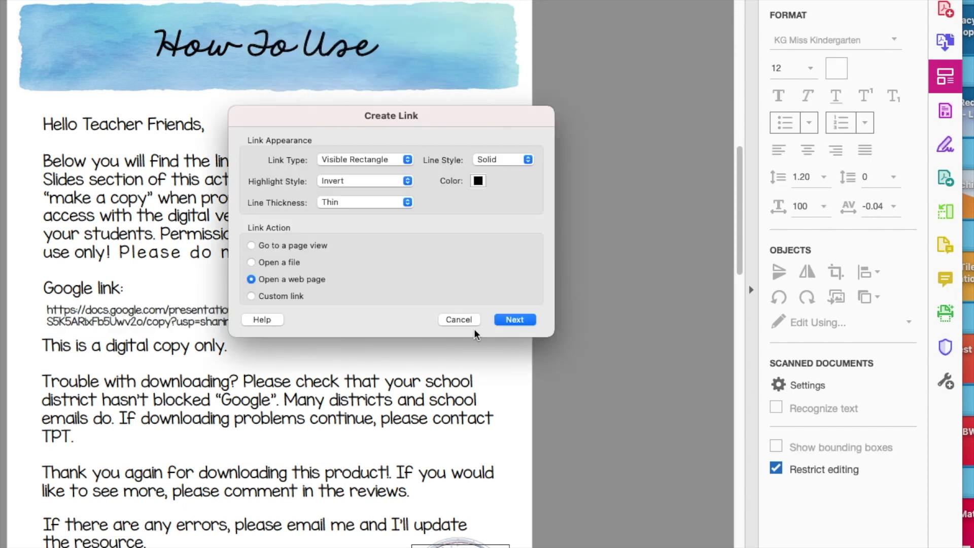
Step: Finish linking the pasted Google Slides URL so it opens that web page
left_click(513, 319)
key("Return")
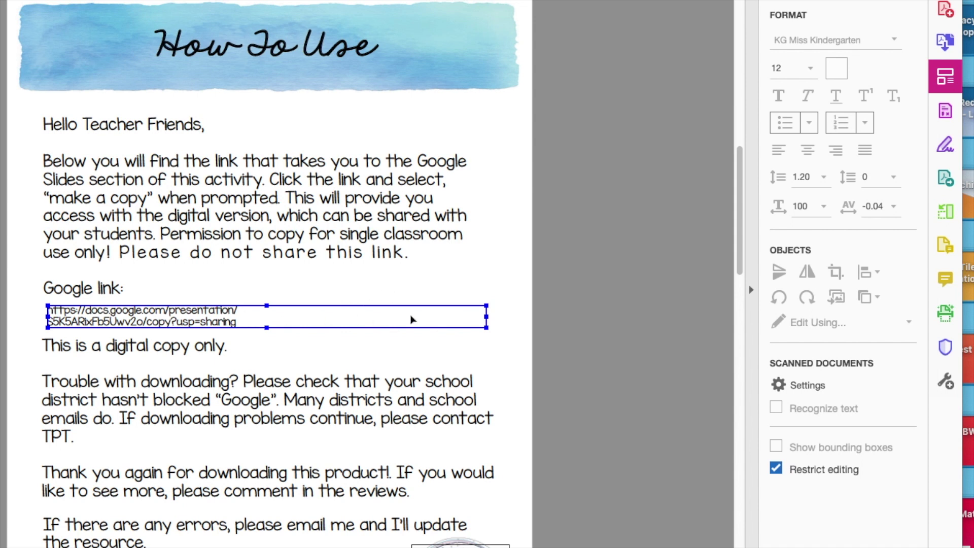
scroll(314, 383, "down", 15)
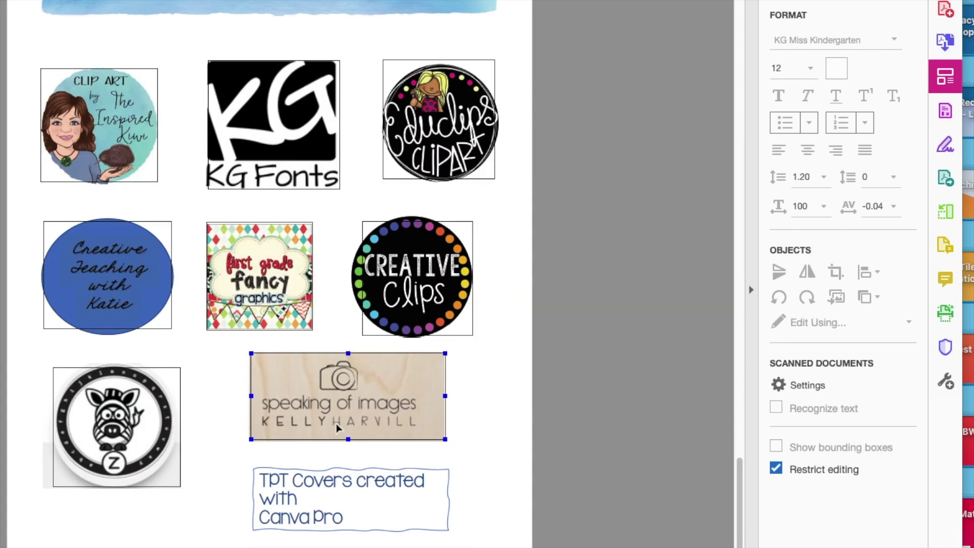
scroll(334, 426, "up", 5)
Step: Scroll back up the document and bring up Acrobat's full Tools center
left_click(335, 426)
scroll(336, 428, "up", 15)
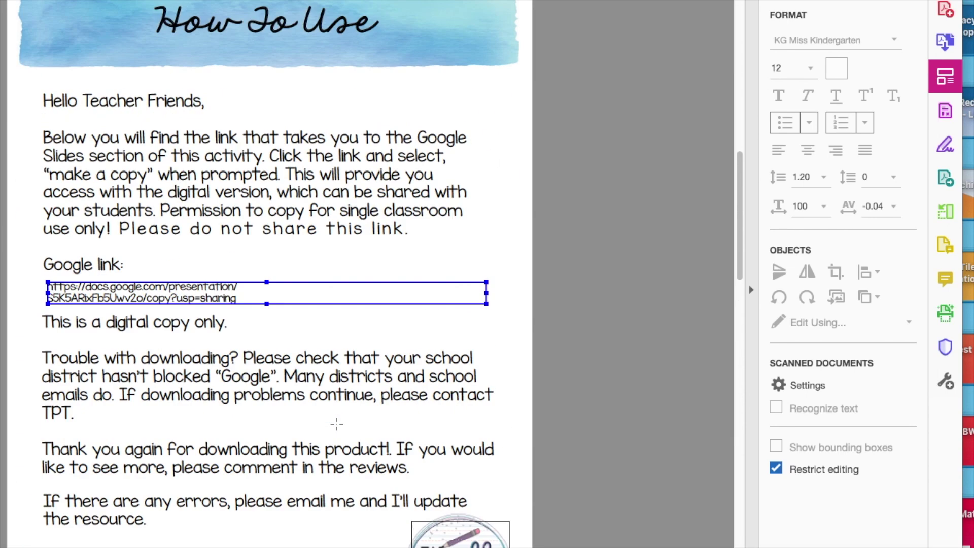
scroll(337, 424, "up", 10)
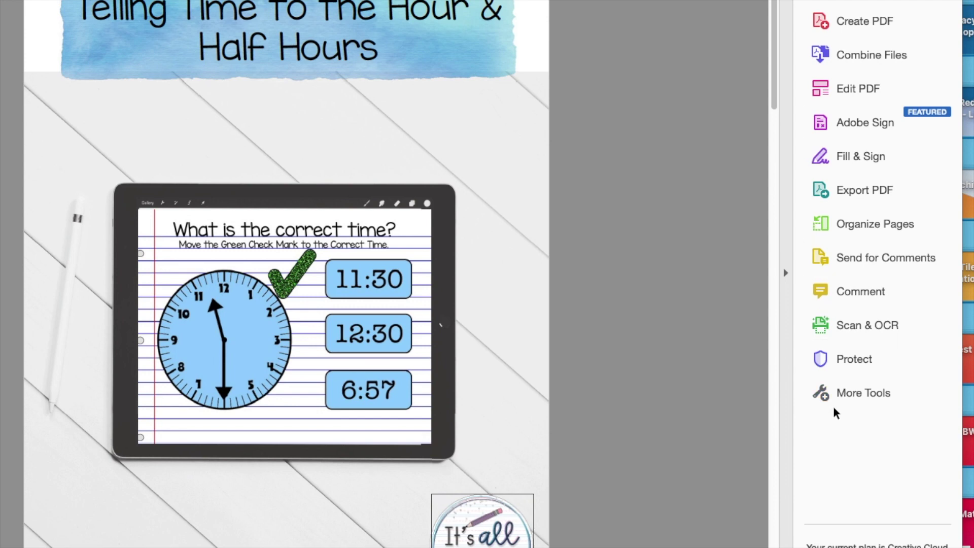
left_click(861, 393)
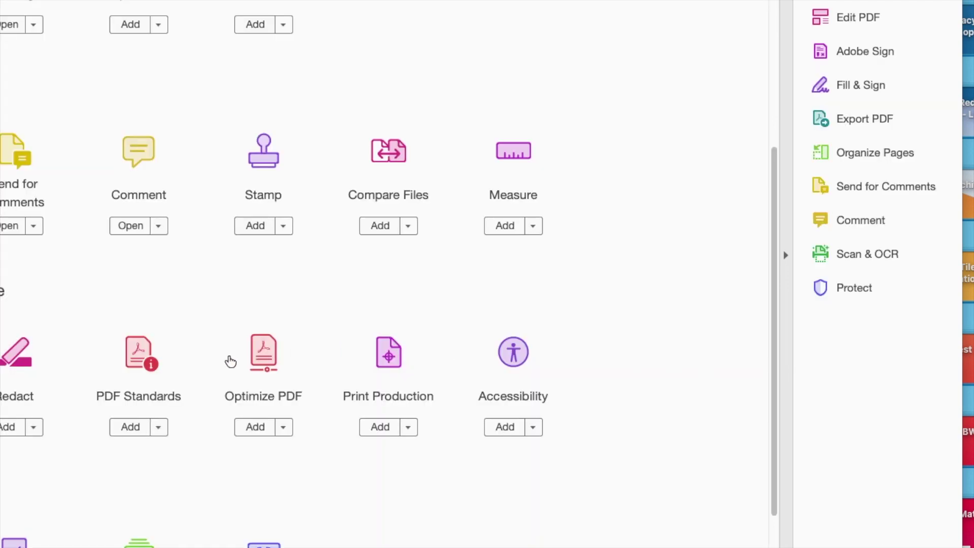
Step: Flatten all pages with the High Resolution Flattener Preview preset, confirm, then close the dialog
scroll(393, 394, "up", 1)
left_click(391, 390)
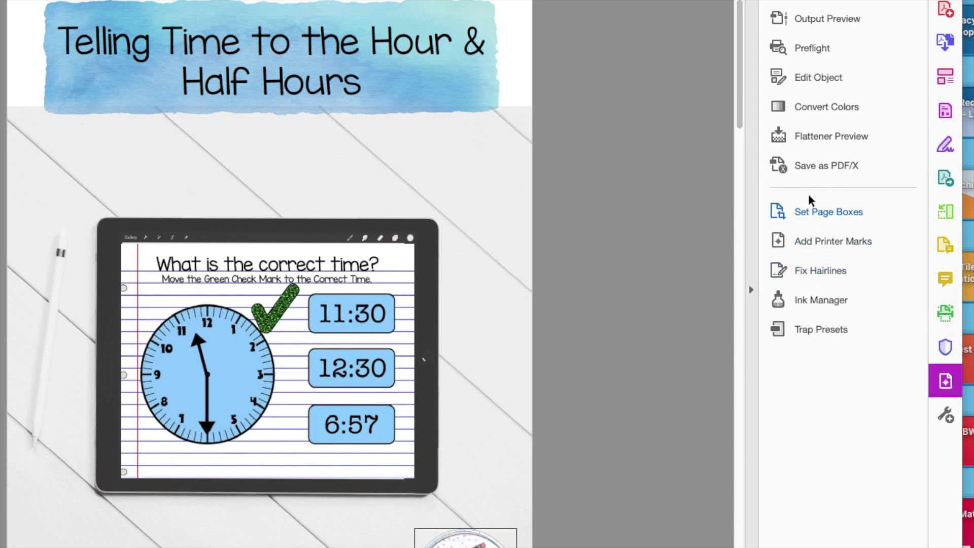
left_click(817, 141)
left_click(358, 408)
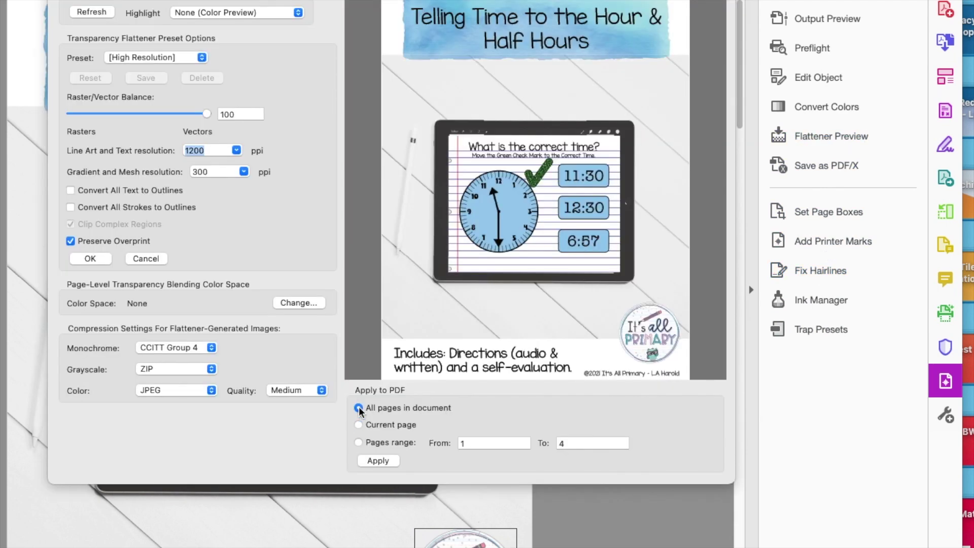
left_click(379, 462)
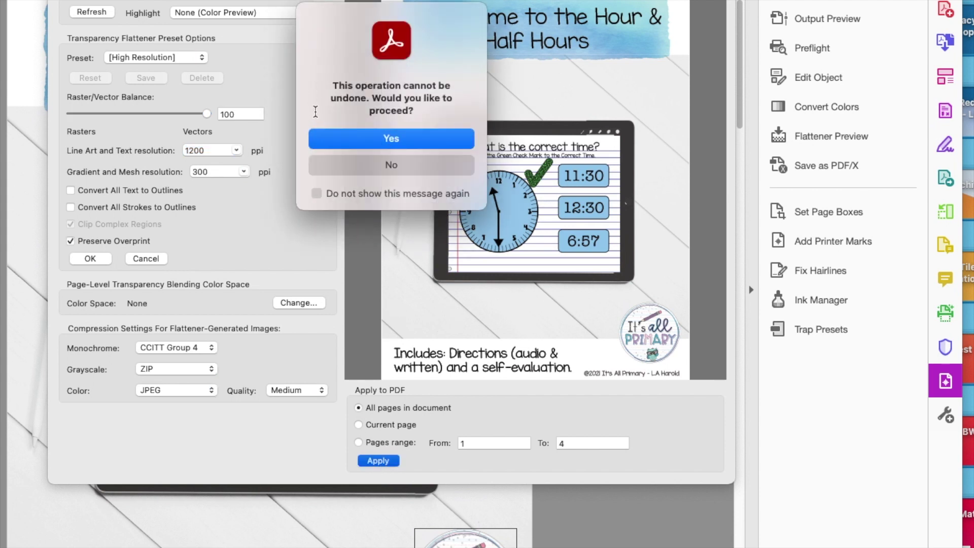
left_click(383, 147)
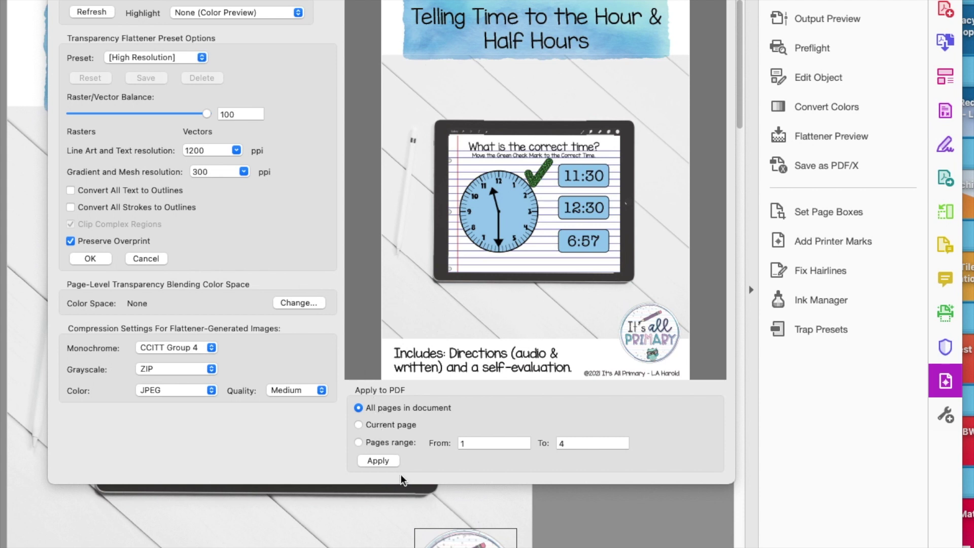
left_click(378, 462)
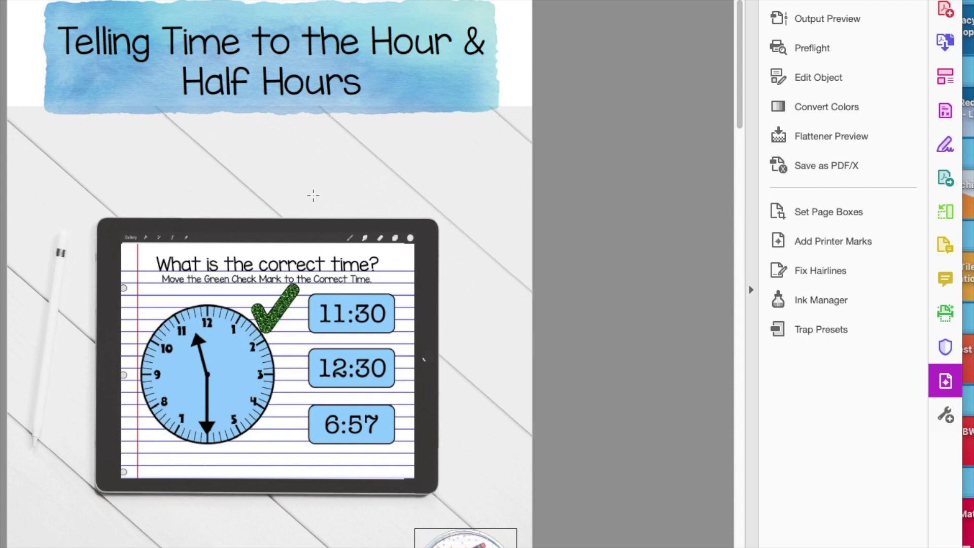
Step: Check the flattened pages' links from the last page up, then open Protect and the Tools list
key("End")
scroll(313, 195, "up", 6)
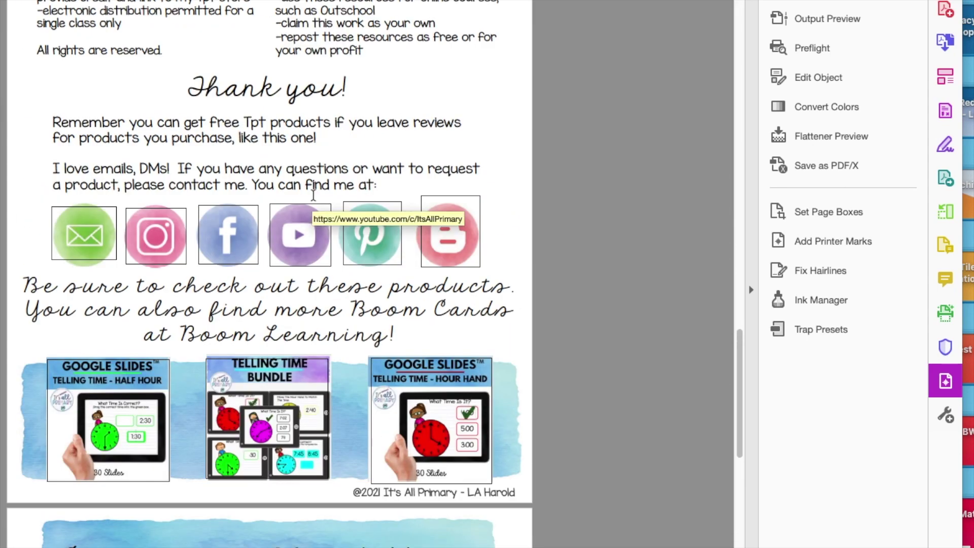
scroll(313, 195, "up", 10)
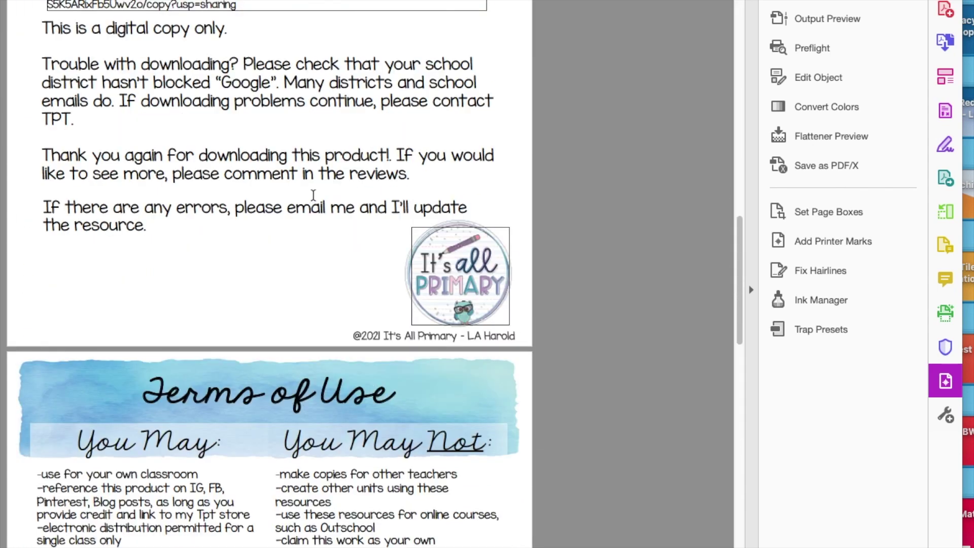
scroll(313, 196, "down", 8)
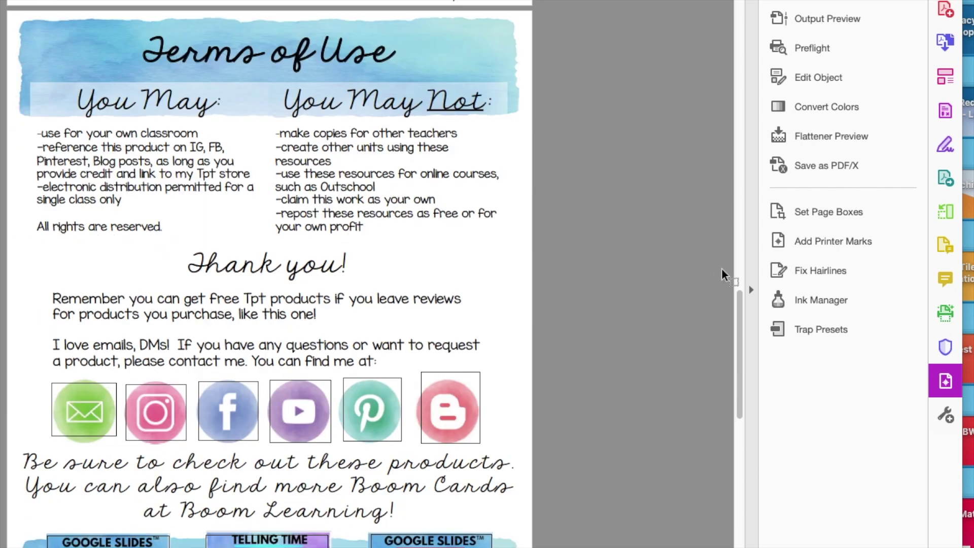
left_click(943, 350)
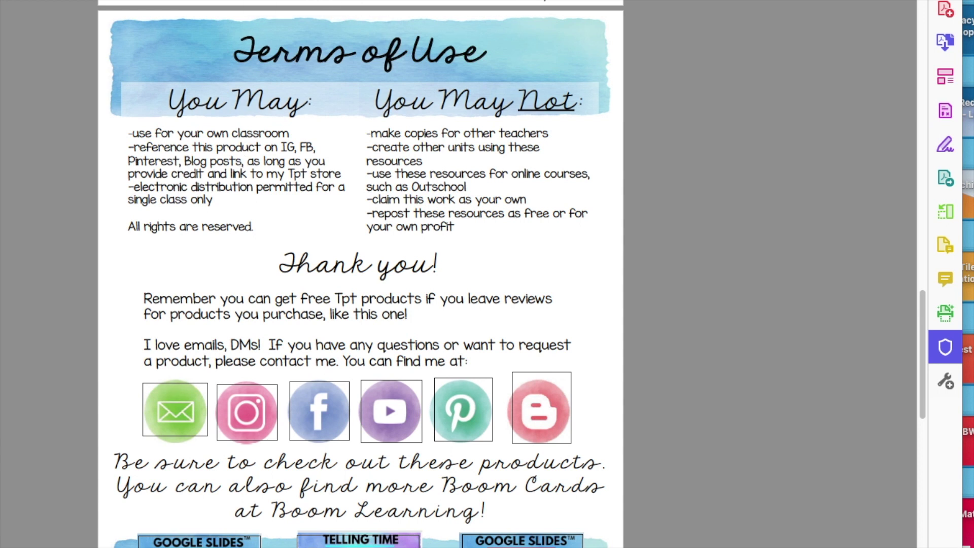
left_click(544, 1)
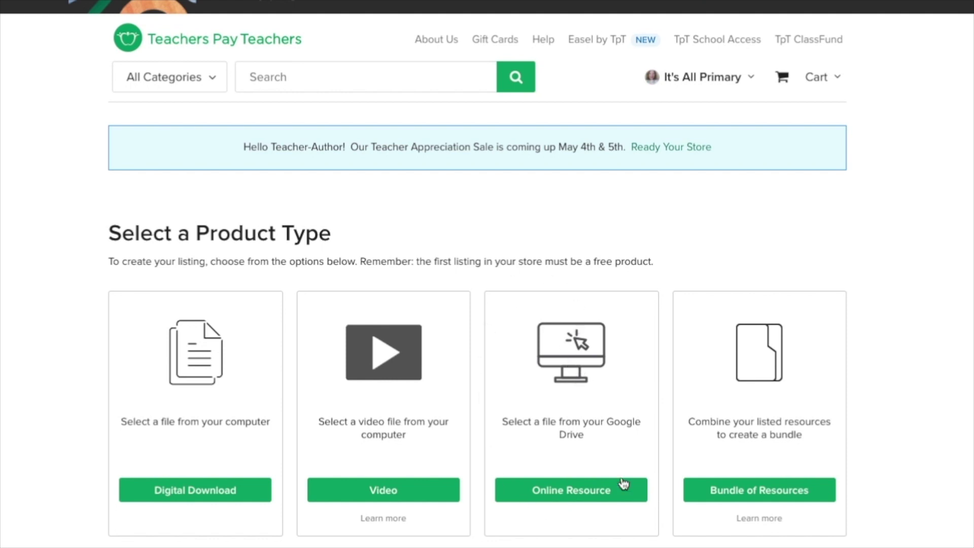
Step: Start a Google Drive product listing and acknowledge its Drive file note
left_click(575, 494)
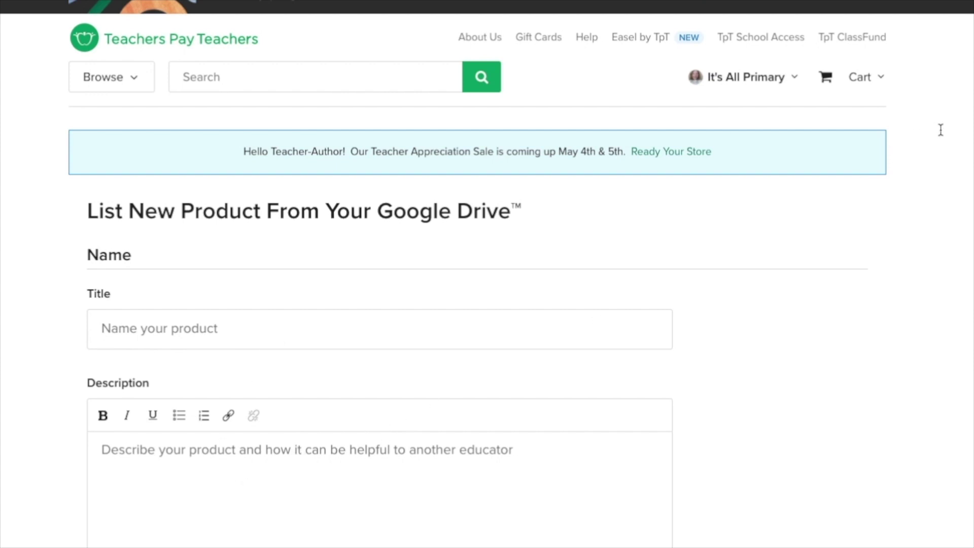
scroll(940, 130, "down", 5)
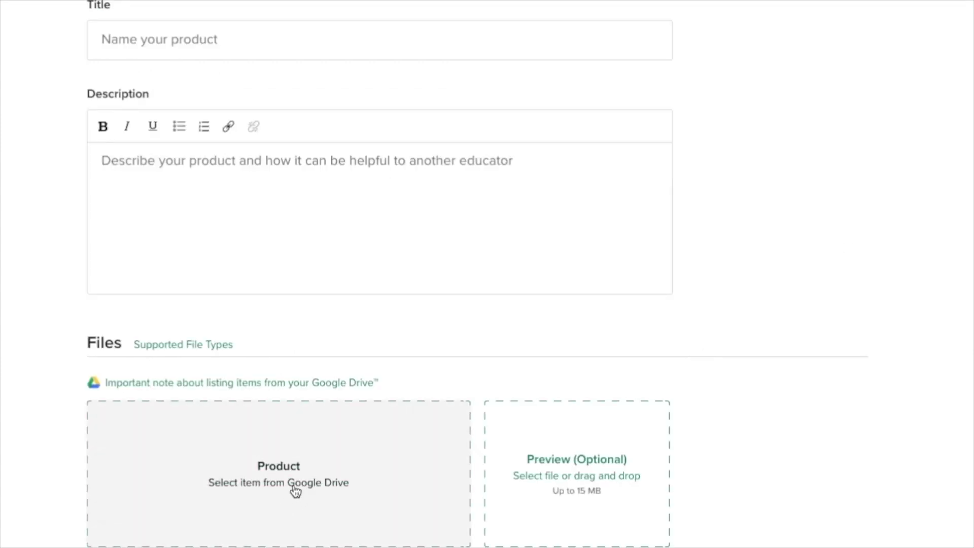
left_click(294, 487)
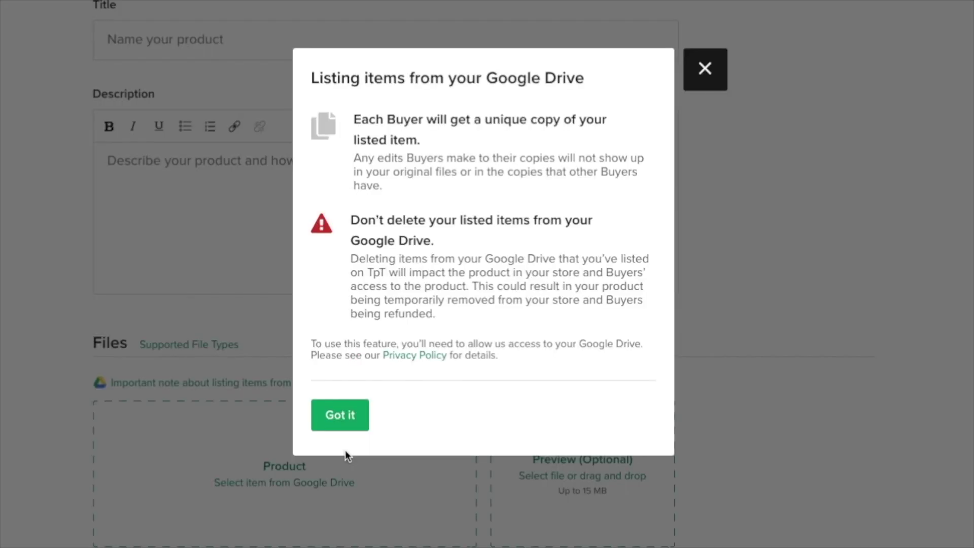
left_click(339, 422)
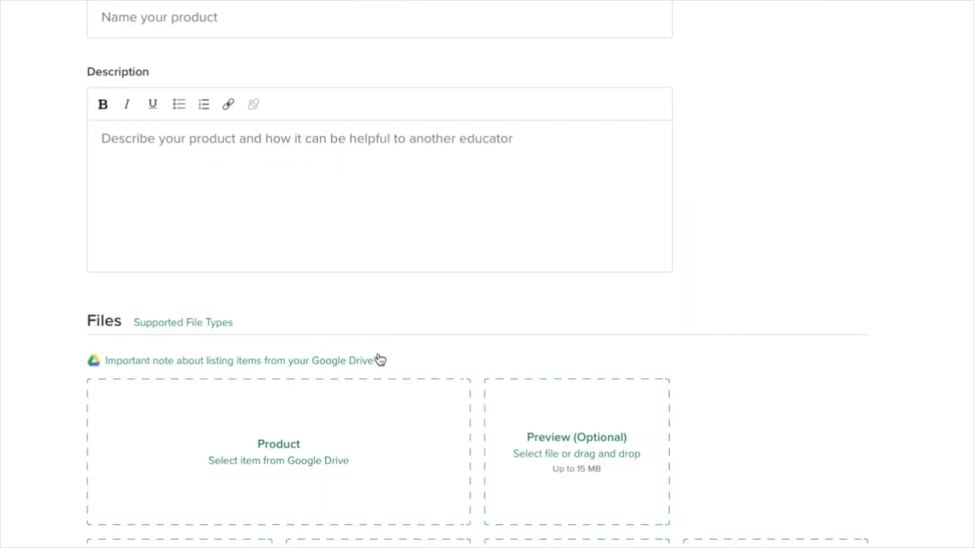
Step: Scroll the Google Drive form, then switch to a Digital Download listing instead
scroll(378, 354, "down", 7)
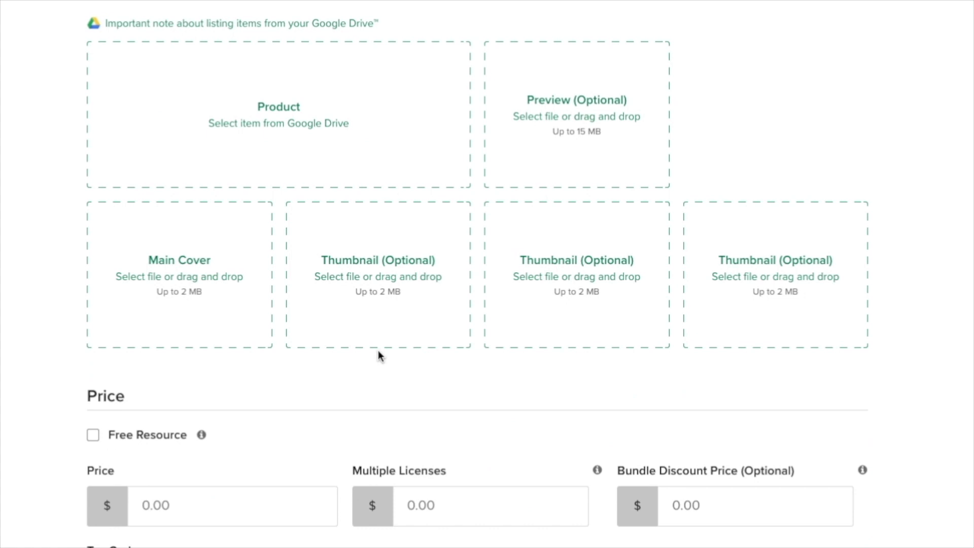
scroll(378, 350, "down", 5)
scroll(378, 354, "up", 15)
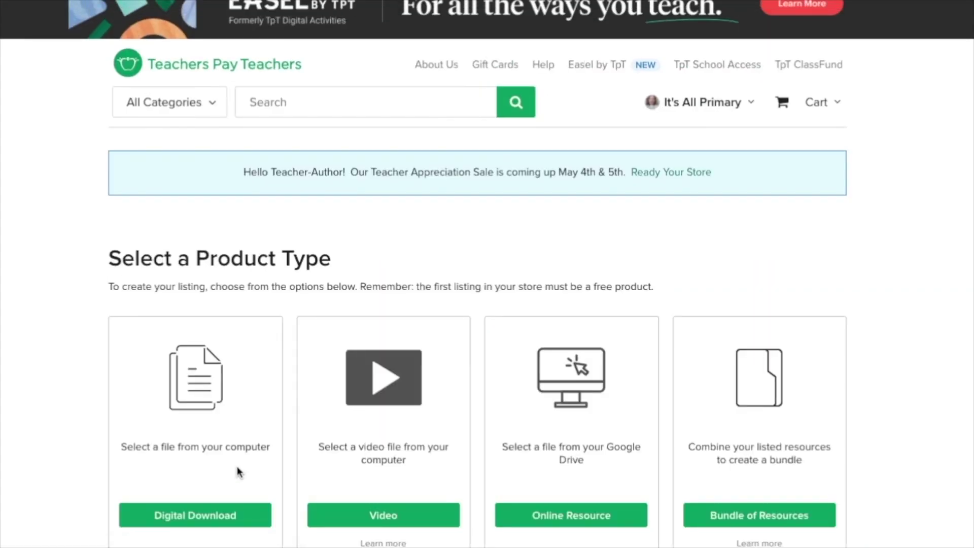
scroll(239, 457, "down", 1)
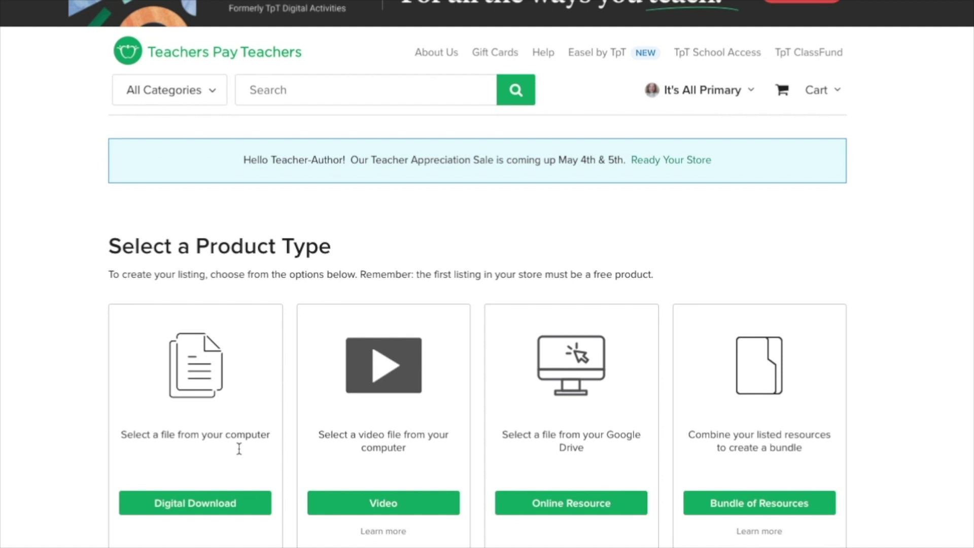
left_click(195, 505)
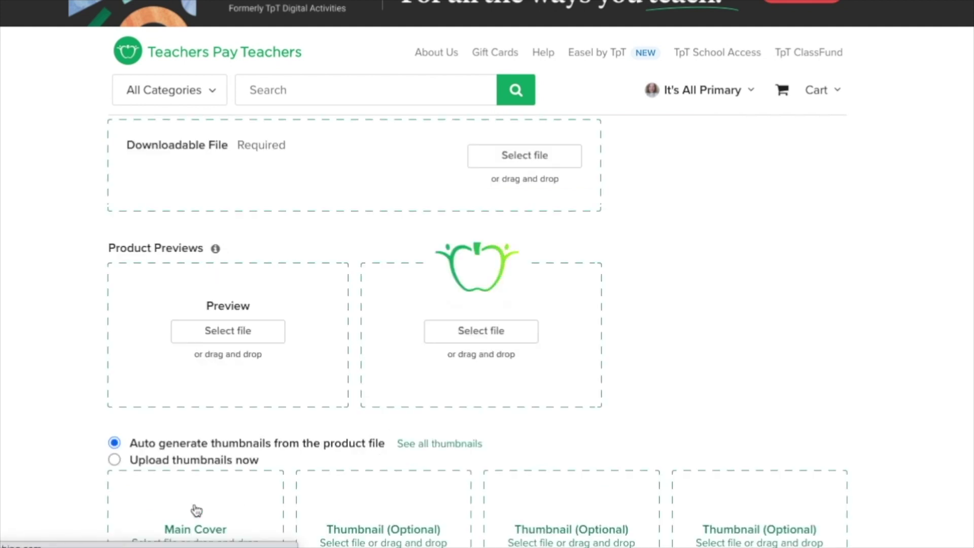
Step: Title the digital download 'Telling Time to the Hour and Half Hour - Google Slides™'
scroll(197, 510, "up", 6)
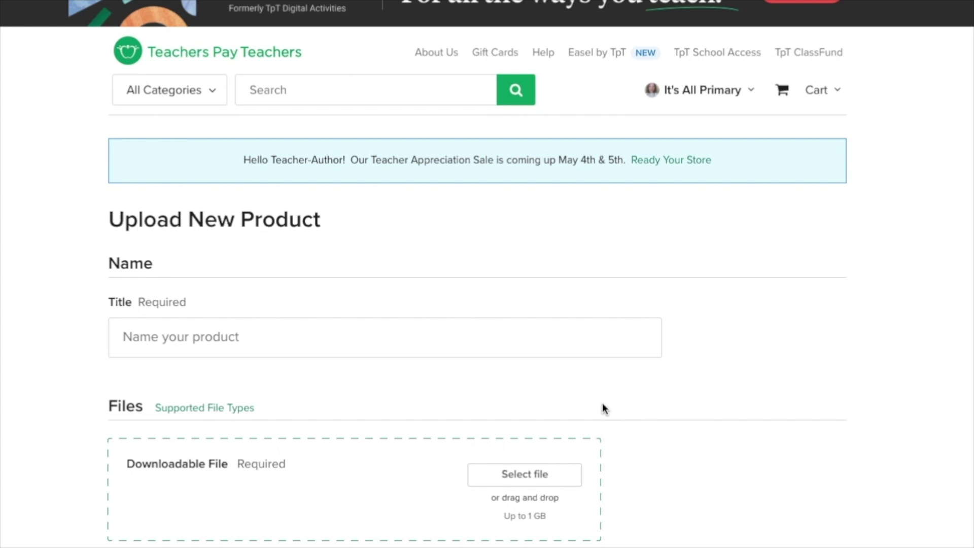
left_click(274, 333)
type("Tellin")
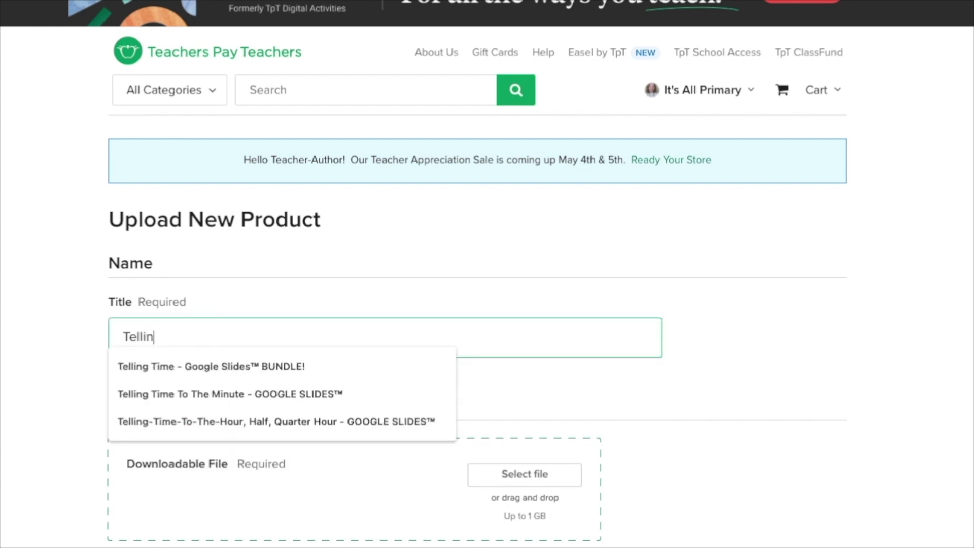
type("g Time to t")
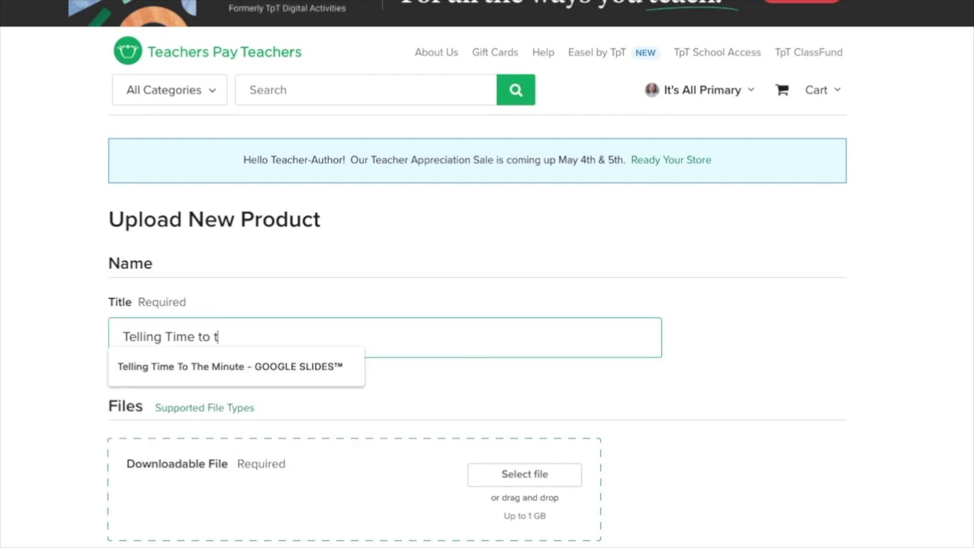
type("he Hour and H")
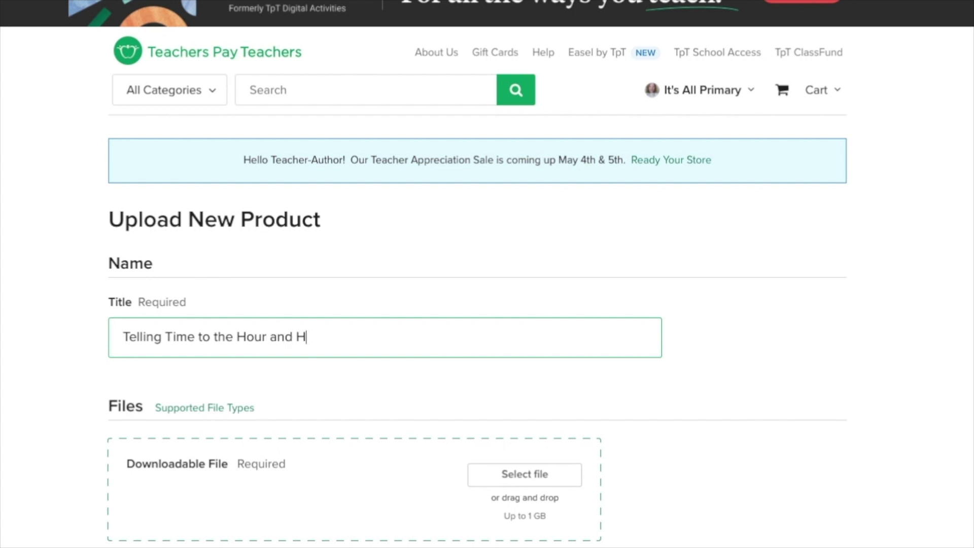
type("alf Hour - Goog")
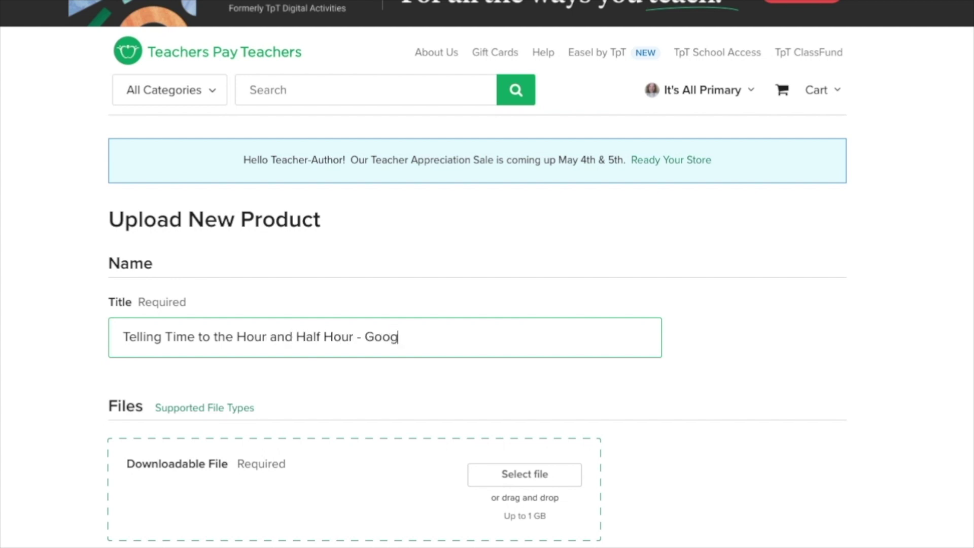
type("le .")
type("Slides")
type("™")
scroll(222, 452, "down", 2)
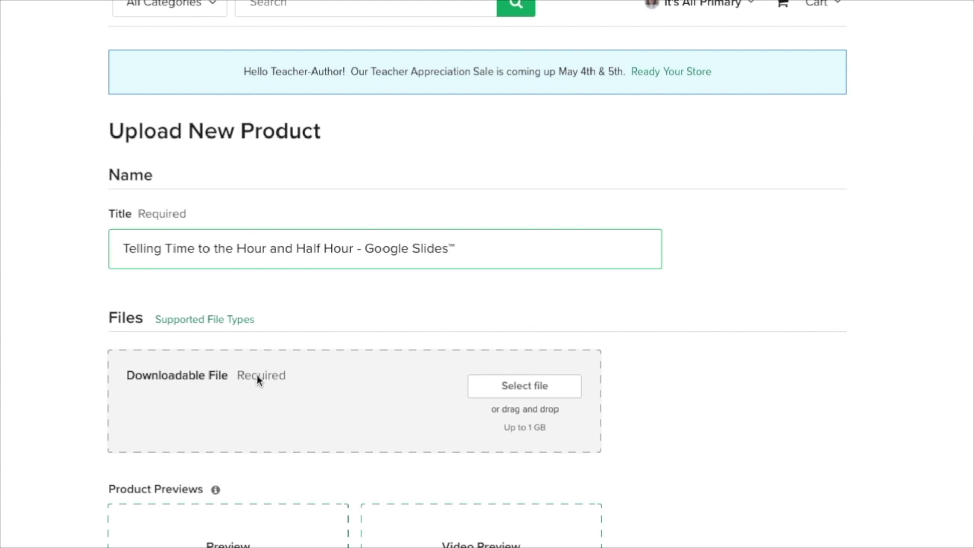
left_click(519, 389)
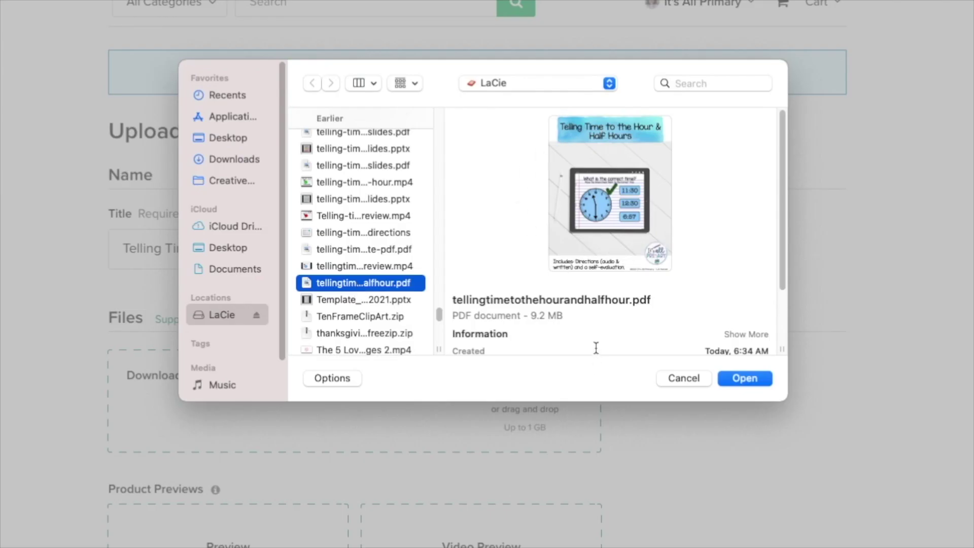
Step: Upload the telling-time PDF, plus a custom Main Cover and three thumbnail images
left_click(744, 379)
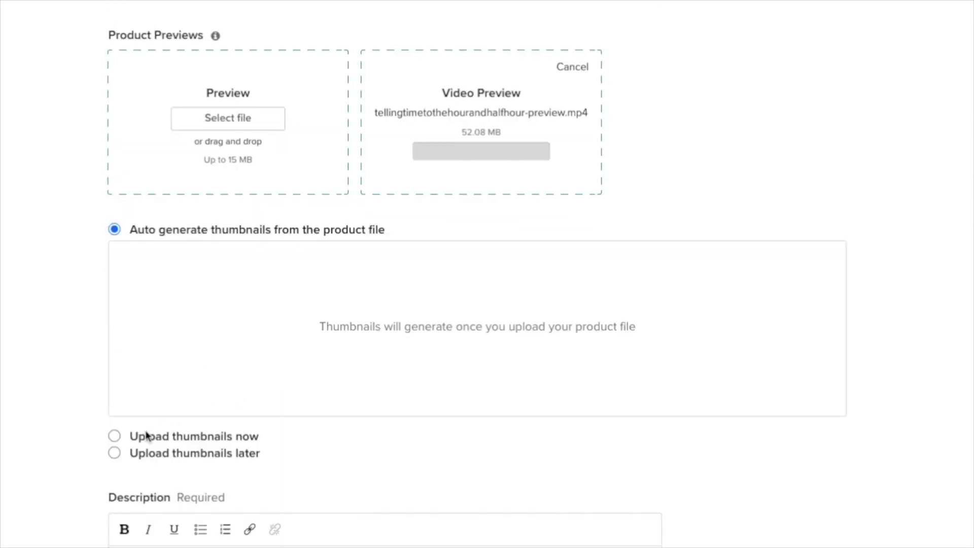
left_click(115, 436)
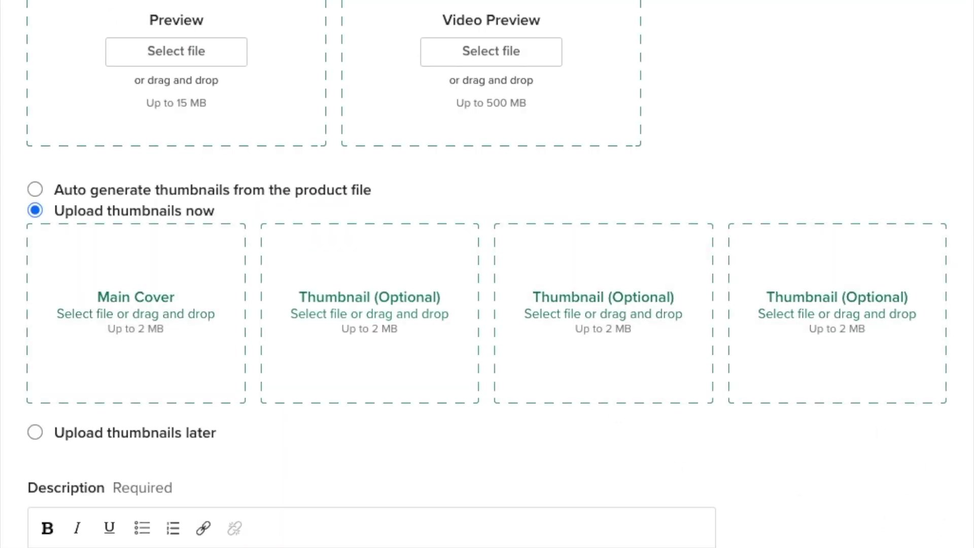
mouse_move(837, 543)
left_mouse_down()
mouse_move(534, 395)
mouse_move(117, 313)
mouse_move(370, 313)
mouse_move(591, 391)
mouse_move(348, 304)
left_mouse_up()
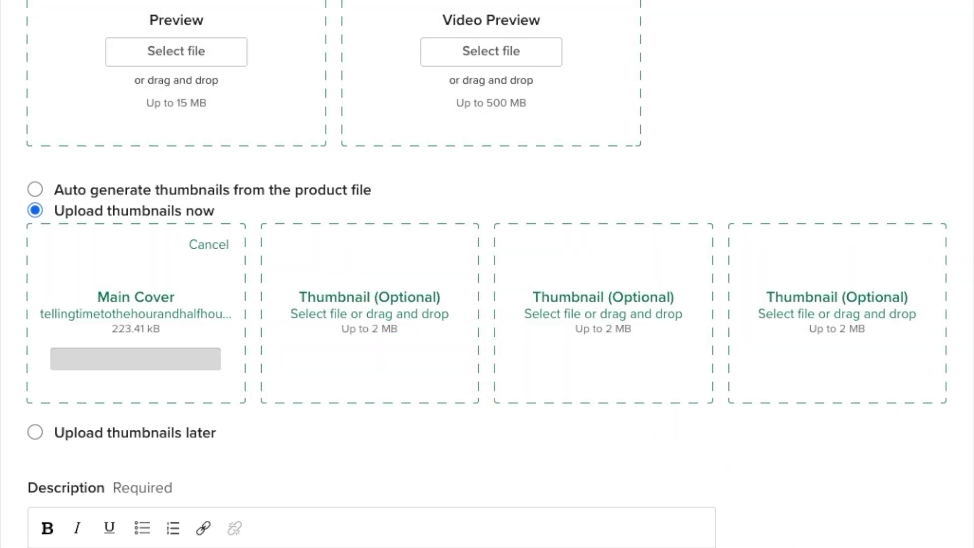
mouse_move(837, 542)
left_mouse_down()
mouse_move(603, 313)
mouse_move(370, 313)
mouse_move(622, 317)
mouse_move(613, 311)
mouse_move(641, 330)
mouse_move(604, 313)
mouse_move(808, 327)
mouse_move(828, 315)
left_mouse_up()
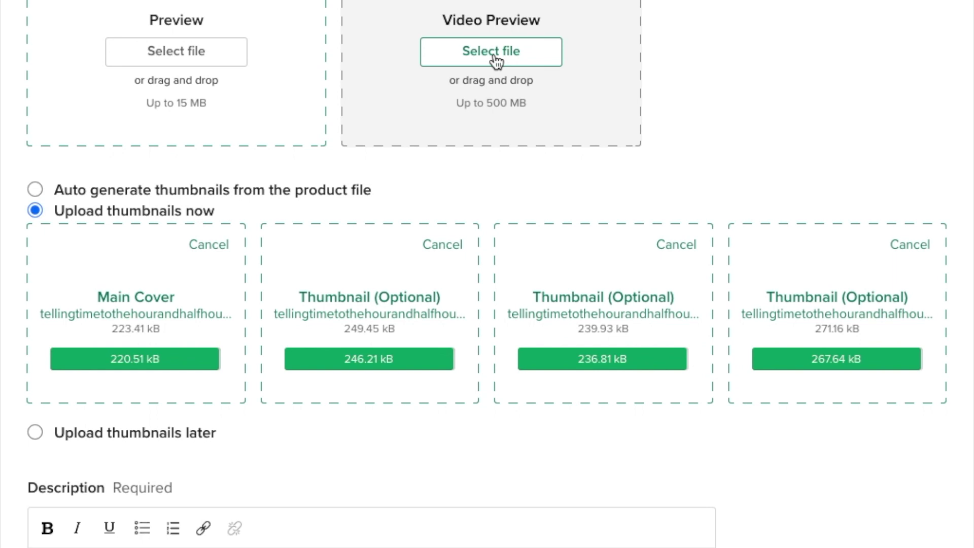
Step: Attach preview.mp4 as the listing's video preview
left_click(495, 61)
left_click(351, 338)
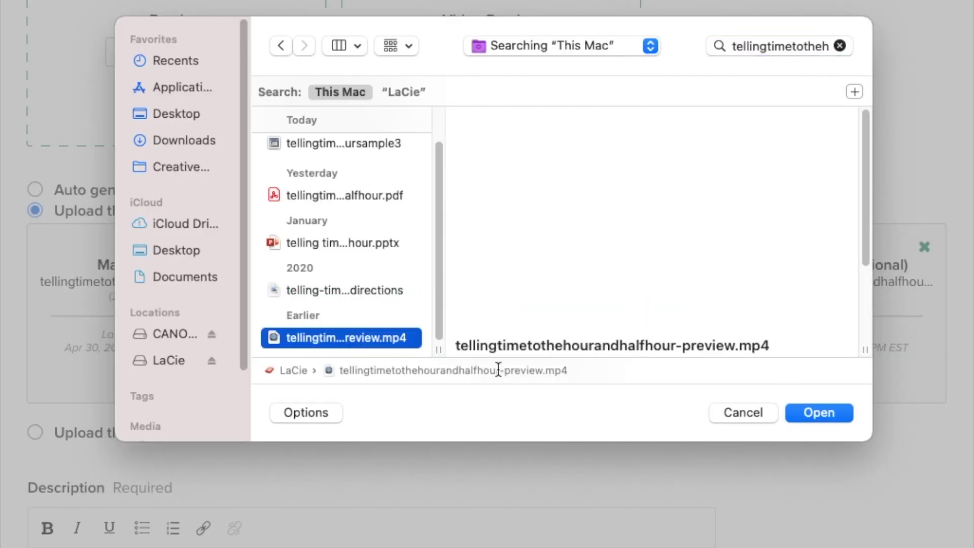
left_click(813, 421)
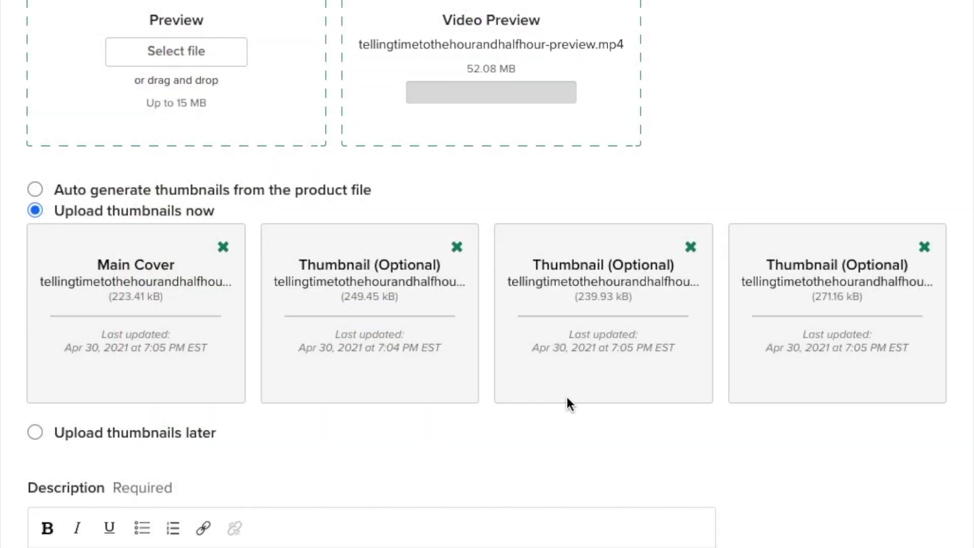
scroll(475, 479, "down", 3)
left_click(472, 473)
scroll(472, 471, "down", 2)
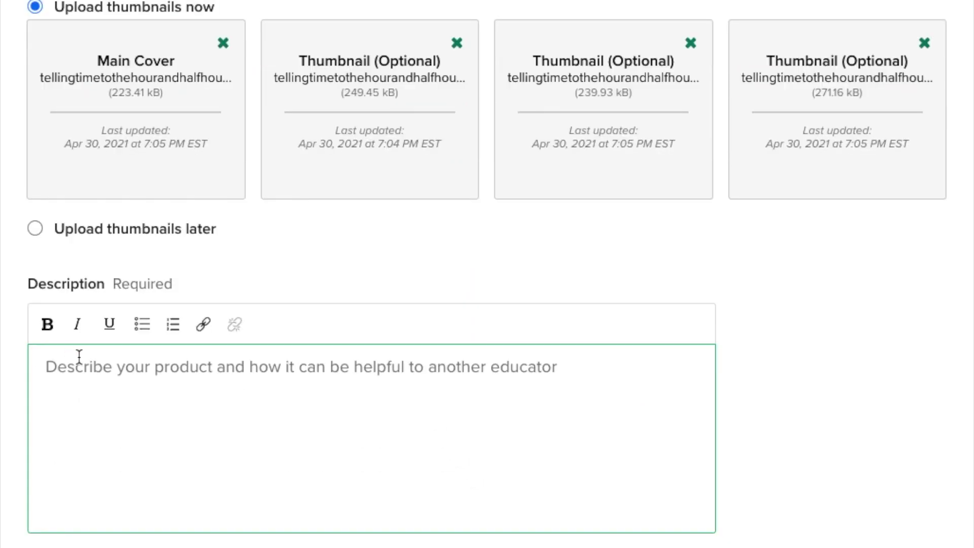
left_click(53, 287)
left_click(193, 423)
left_click(327, 132)
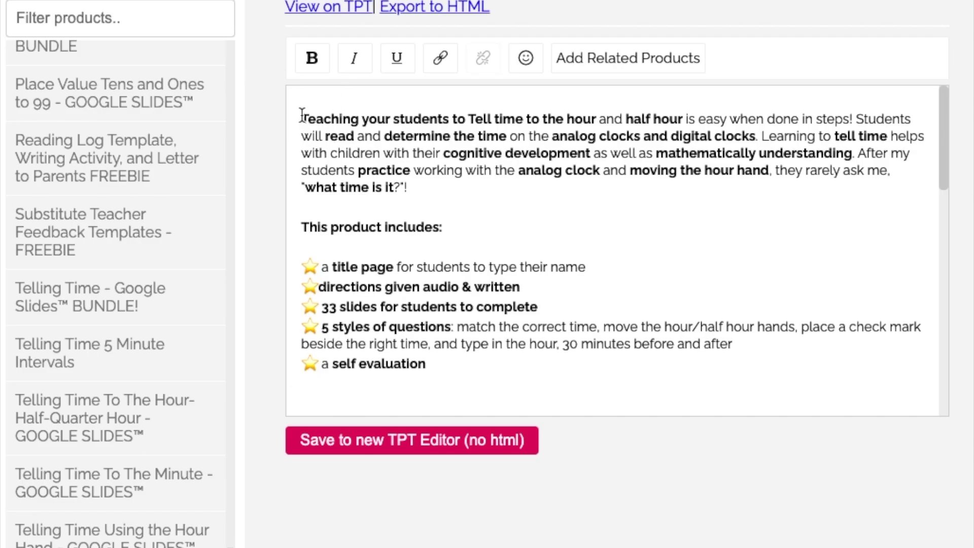
Step: Copy the saved description from Barewood Labs and paste it into the TPT Description box
left_click_drag(302, 116, 517, 343)
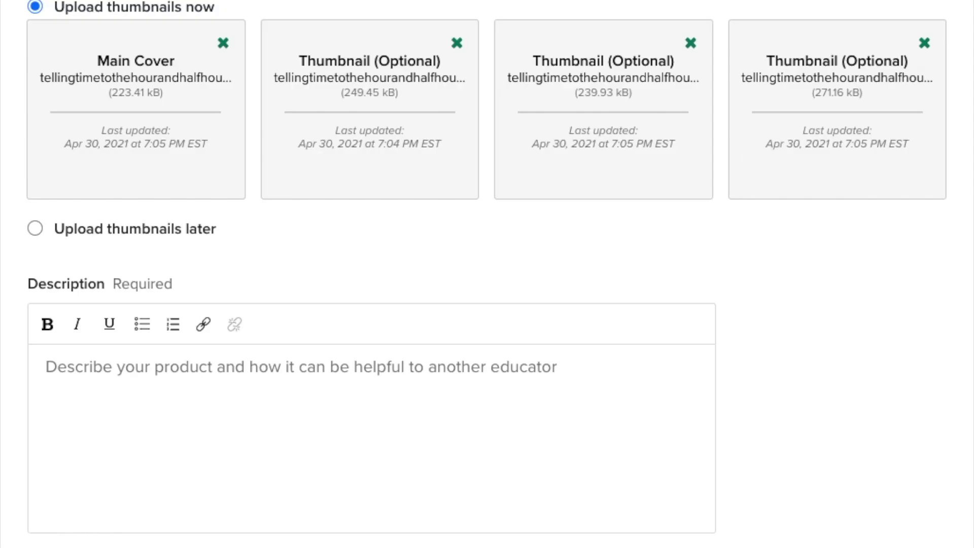
left_click(98, 396)
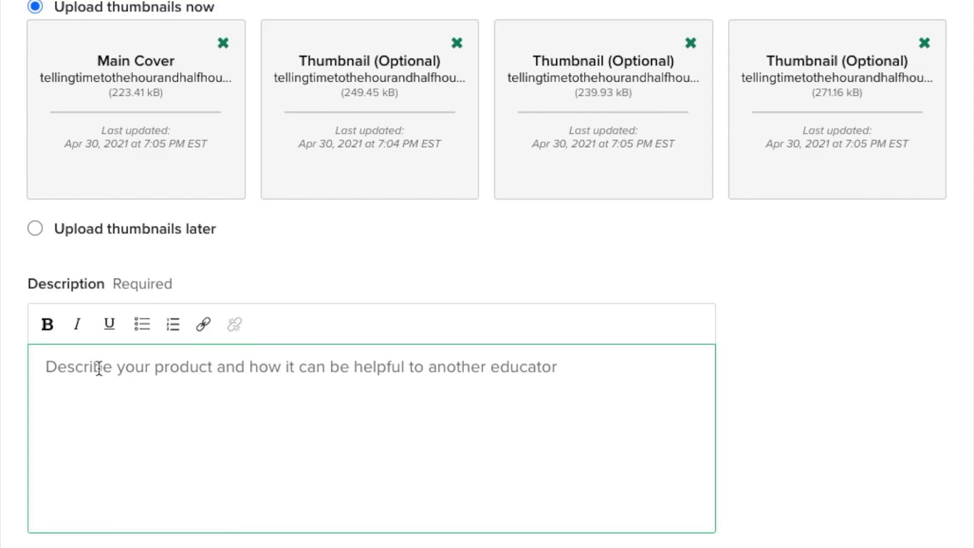
key("ctrl+v")
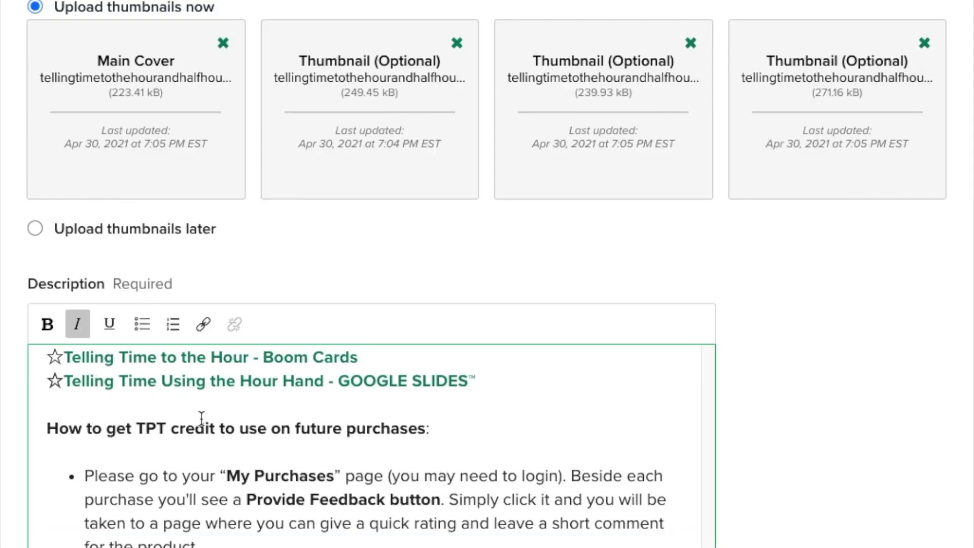
scroll(253, 472, "up", 4)
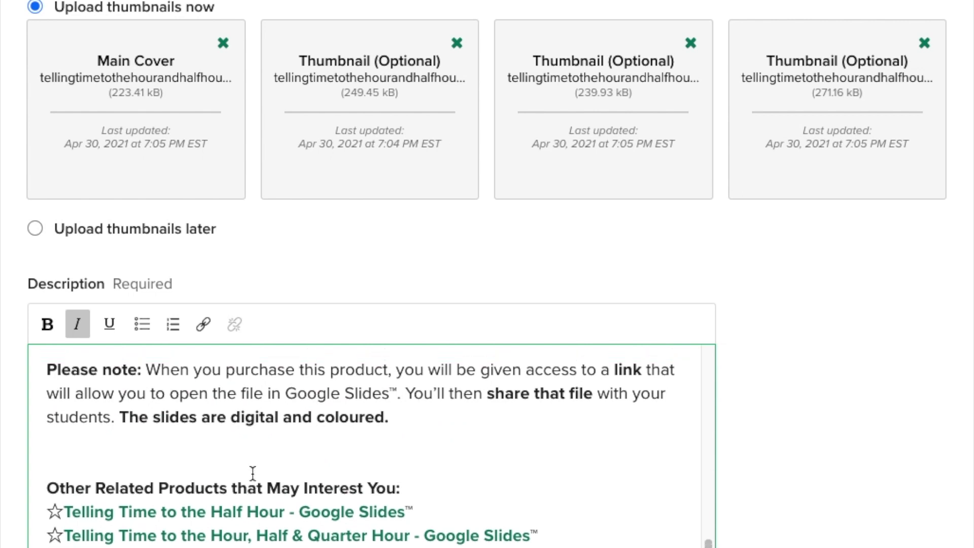
scroll(252, 473, "down", 4)
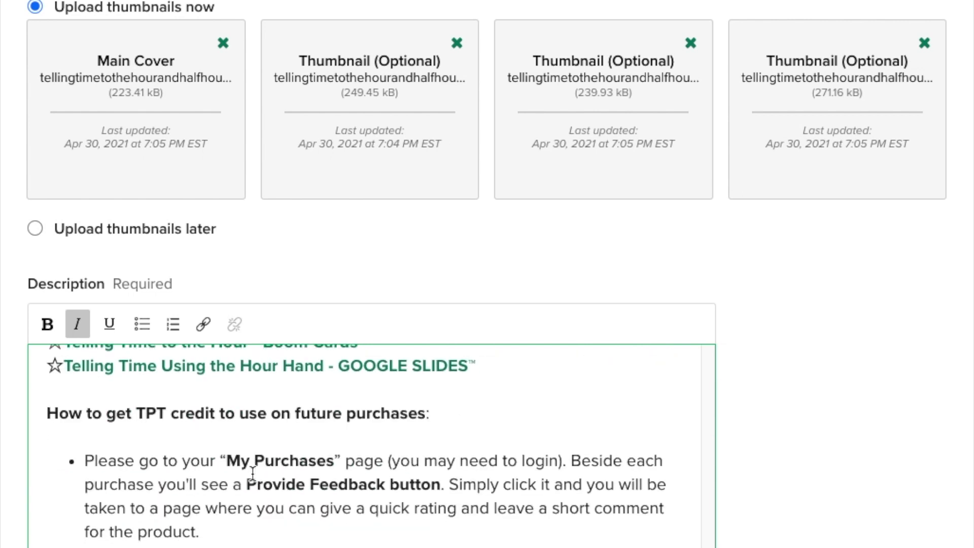
Step: Price the product at $3.50
scroll(252, 472, "up", 3)
scroll(254, 478, "down", 3)
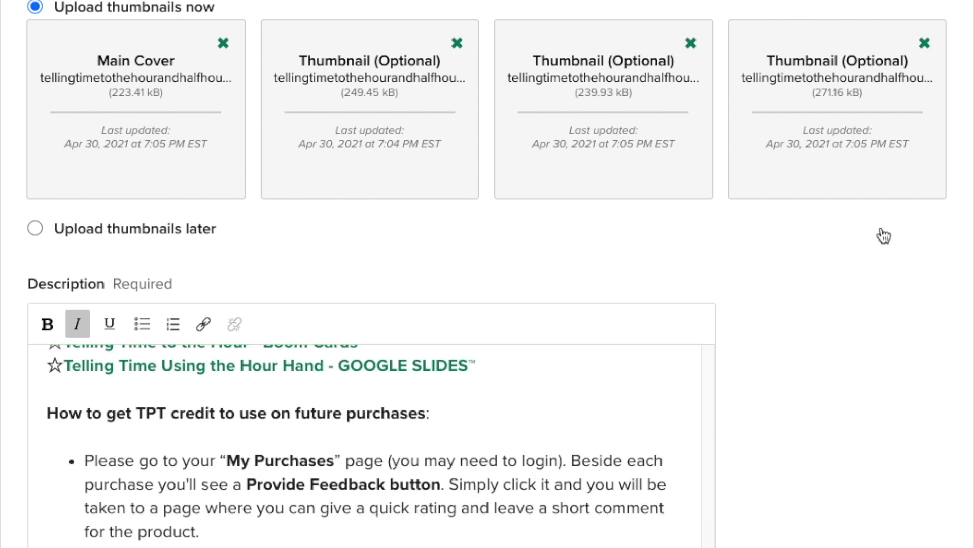
scroll(447, 318, "down", 15)
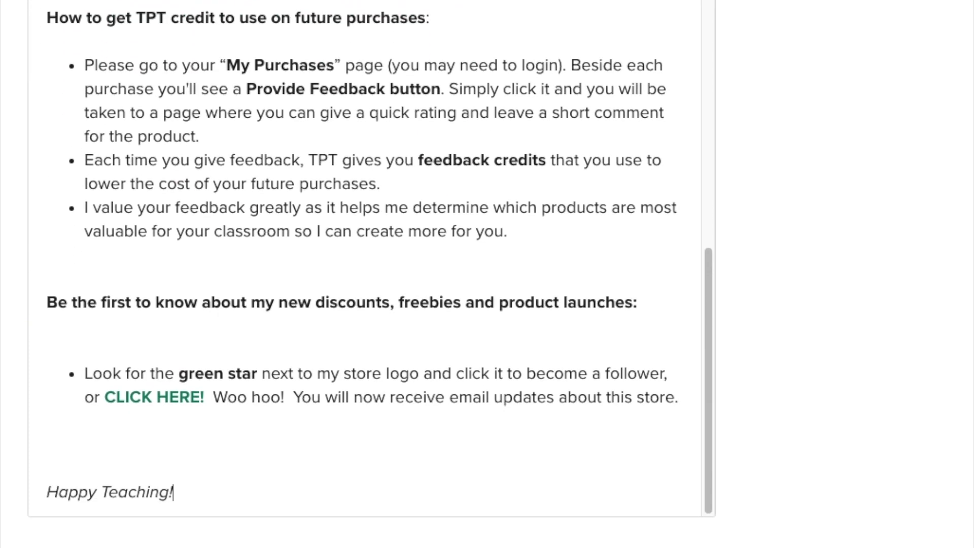
left_click(157, 367)
left_click(113, 358)
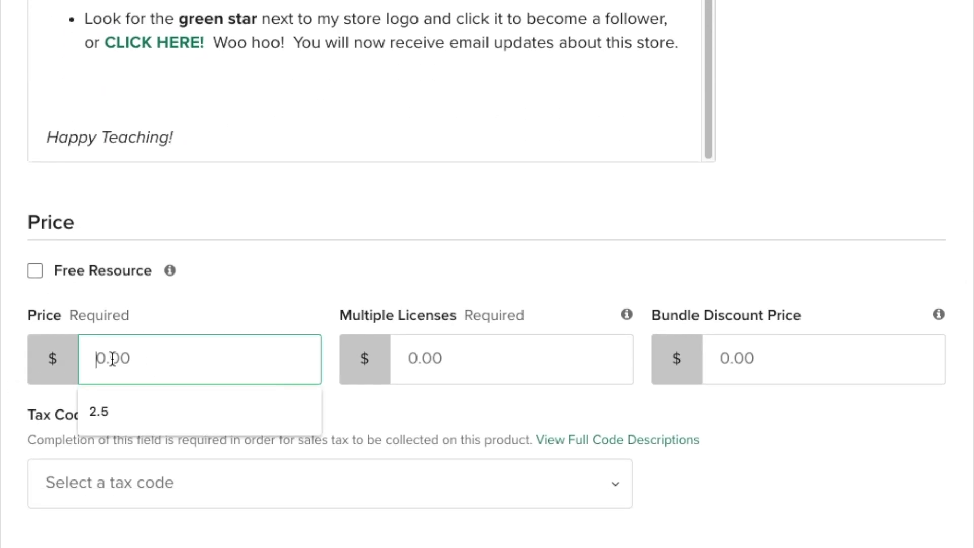
type("3.50")
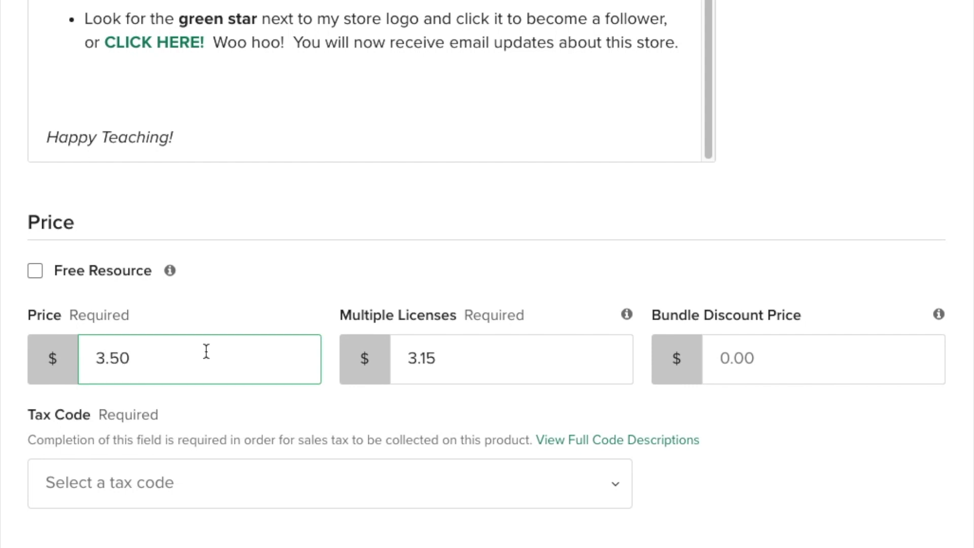
Step: Choose tax code Other Digital Goods - No Physical Media and tick grades K, 1st and 2nd
scroll(189, 358, "down", 2)
left_click(187, 376)
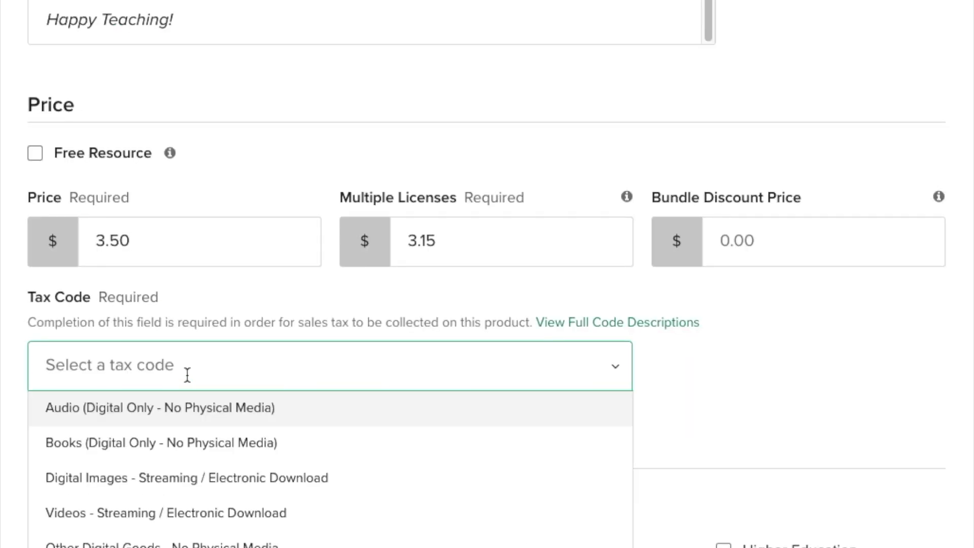
left_click(116, 544)
scroll(231, 435, "down", 1)
scroll(229, 435, "down", 2)
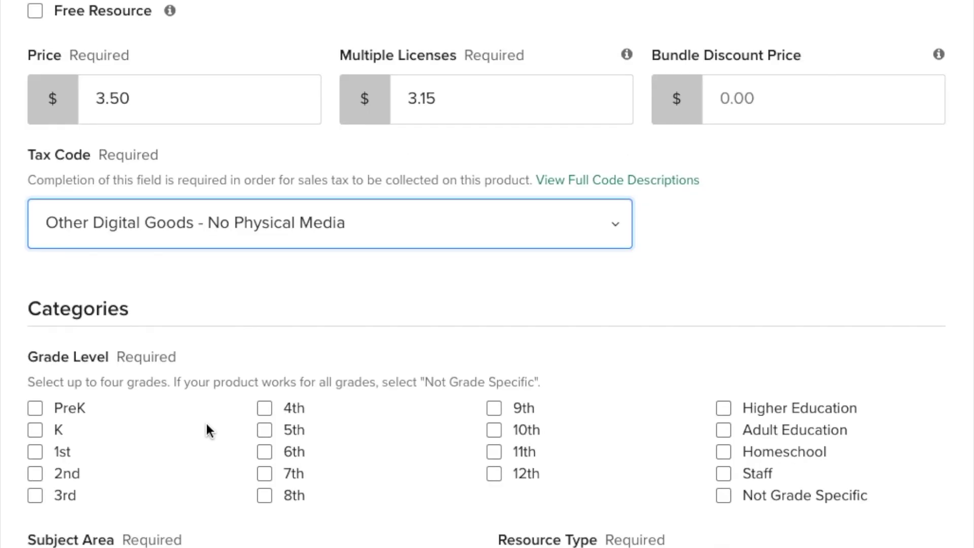
left_click(35, 430)
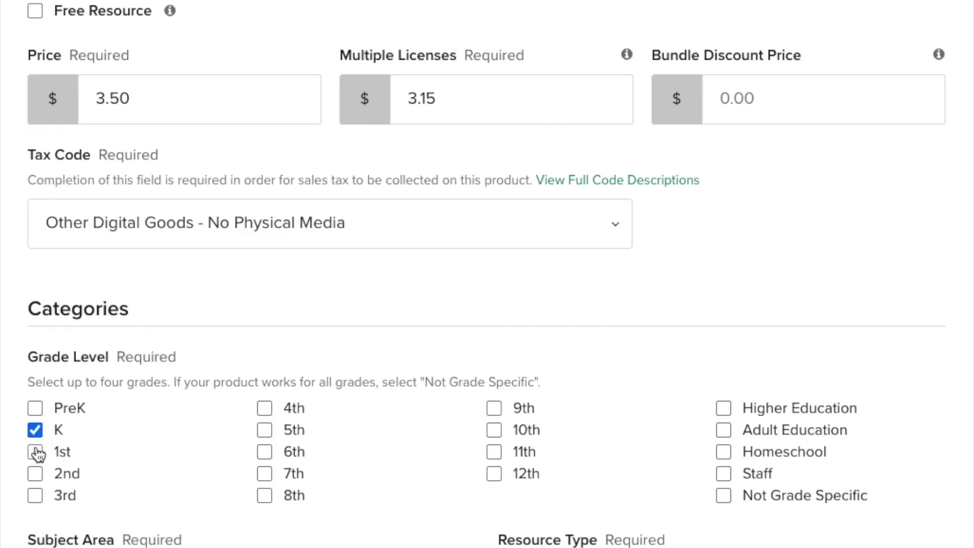
left_click(35, 451)
scroll(192, 435, "down", 3)
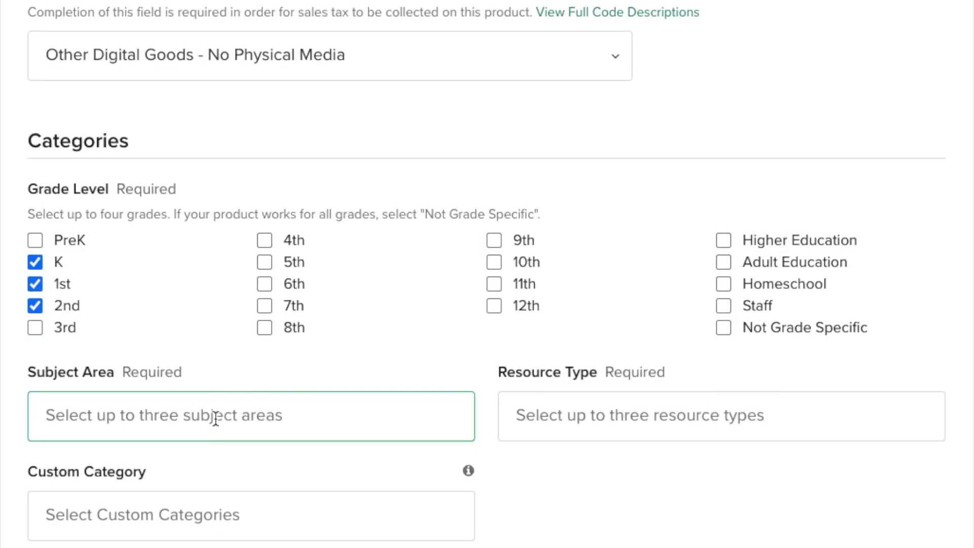
Step: Set the subject areas to Math and Measurement
left_click(217, 416)
scroll(256, 524, "down", 10)
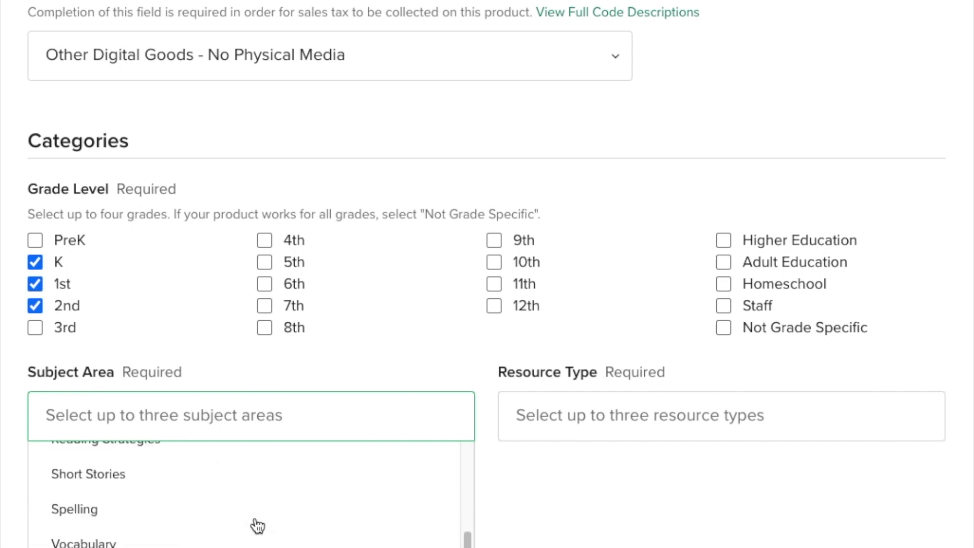
scroll(256, 526, "up", 2)
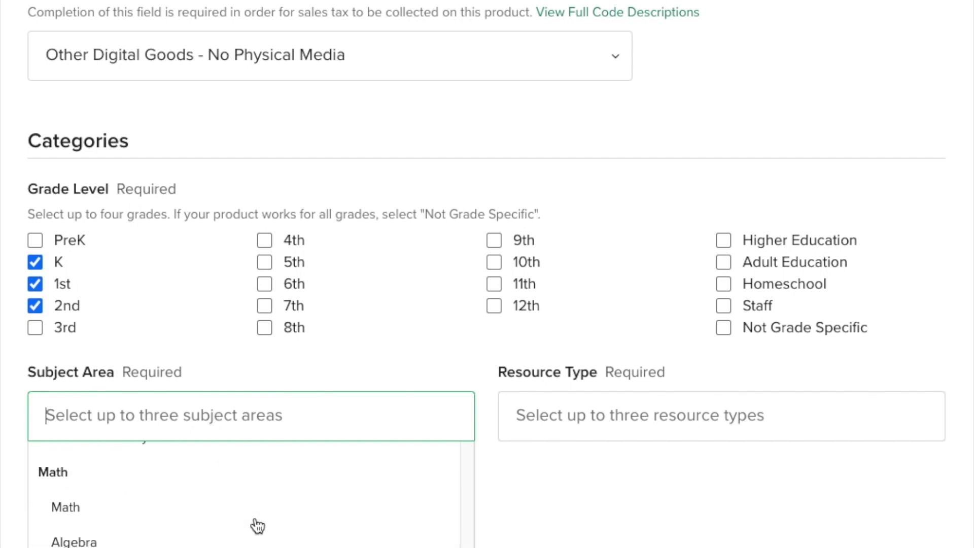
left_click(56, 507)
scroll(200, 537, "down", 5)
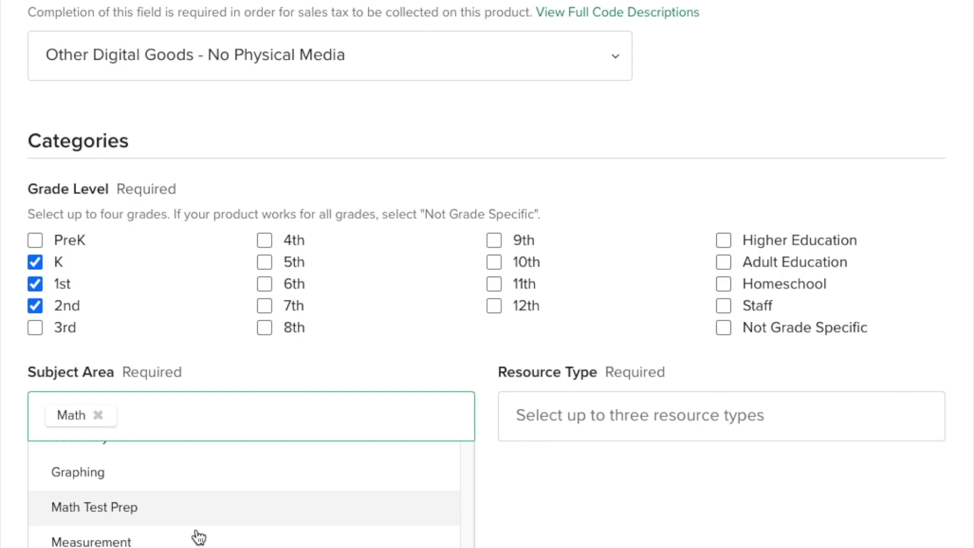
left_click(88, 541)
left_click(565, 497)
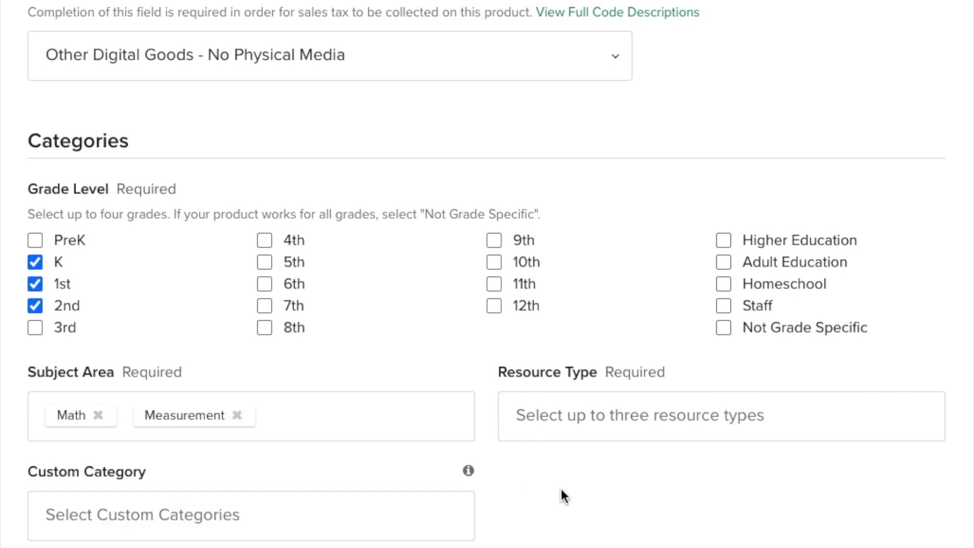
Step: Add resource types Google Apps, Internet Activities and Math Centers
left_click(570, 413)
scroll(660, 504, "down", 4)
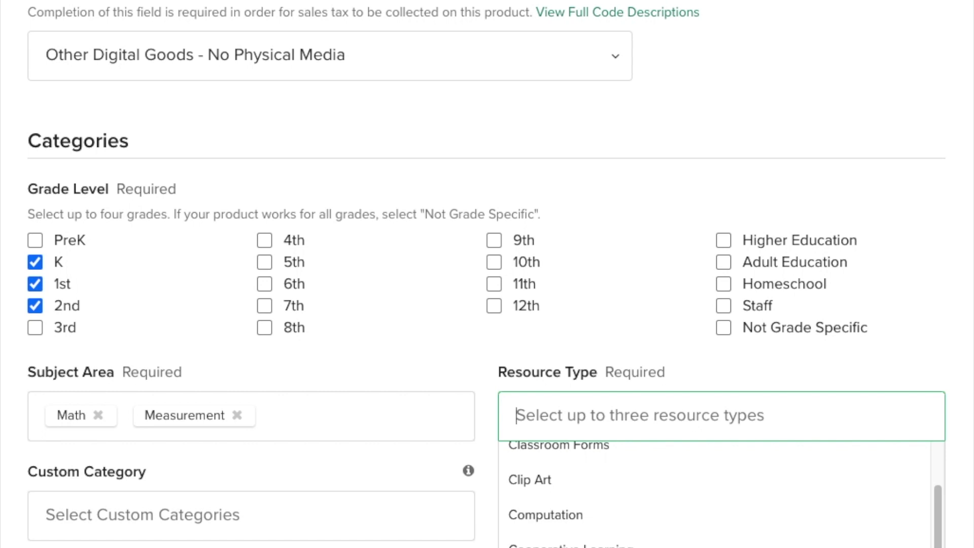
scroll(661, 524, "down", 6)
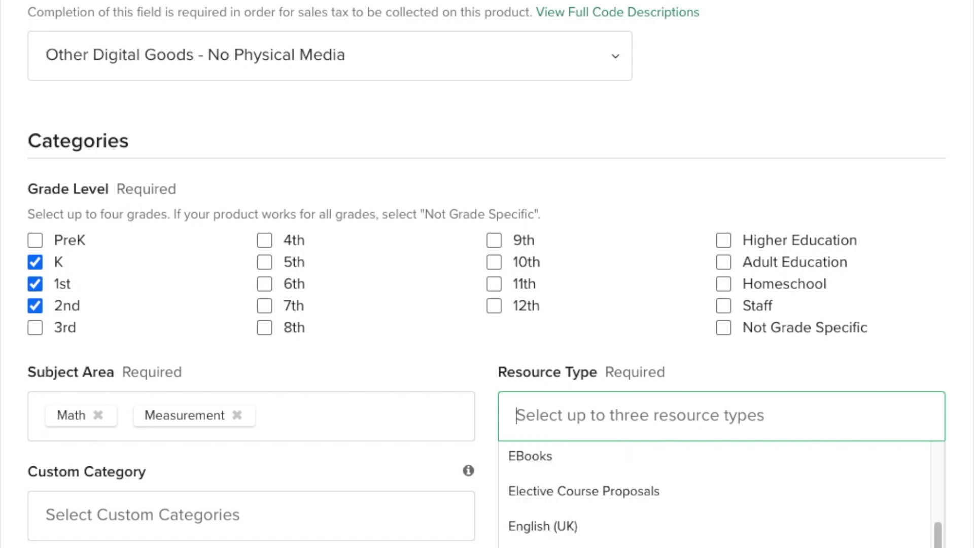
scroll(660, 525, "down", 5)
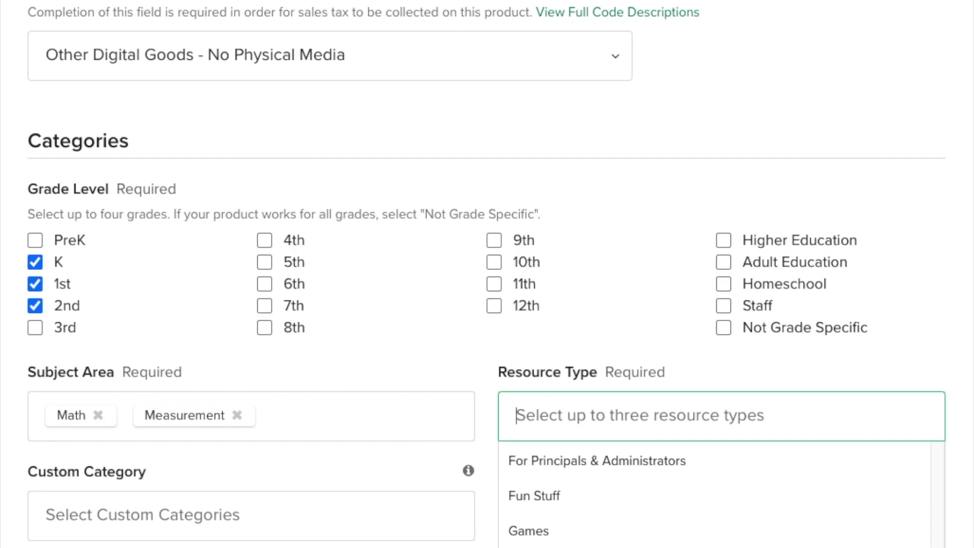
left_click(661, 546)
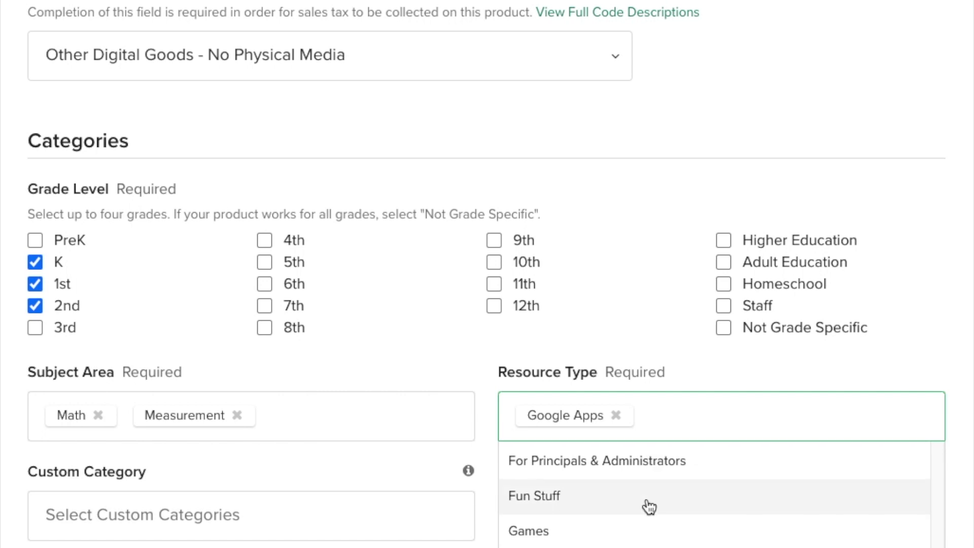
scroll(710, 497, "down", 3)
key("Down")
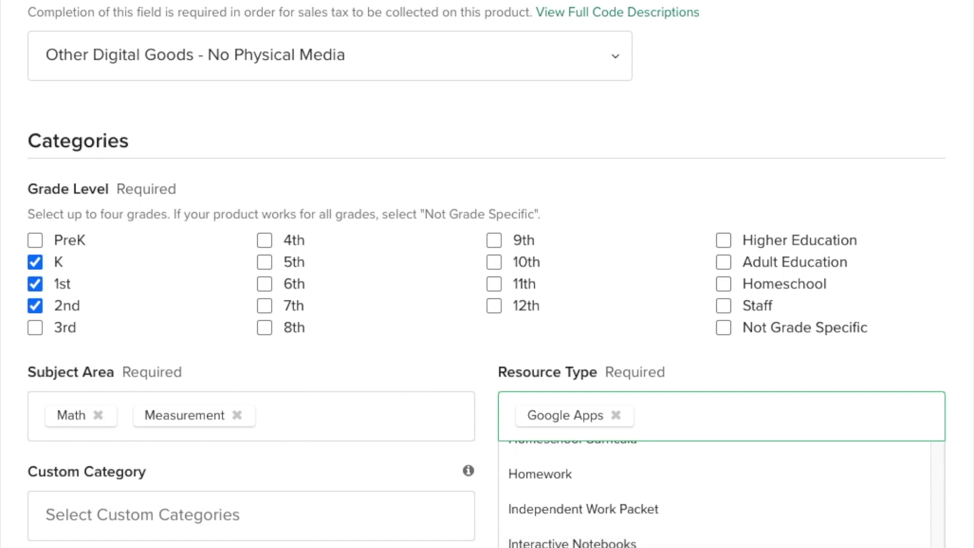
key("Return")
scroll(710, 497, "down", 3)
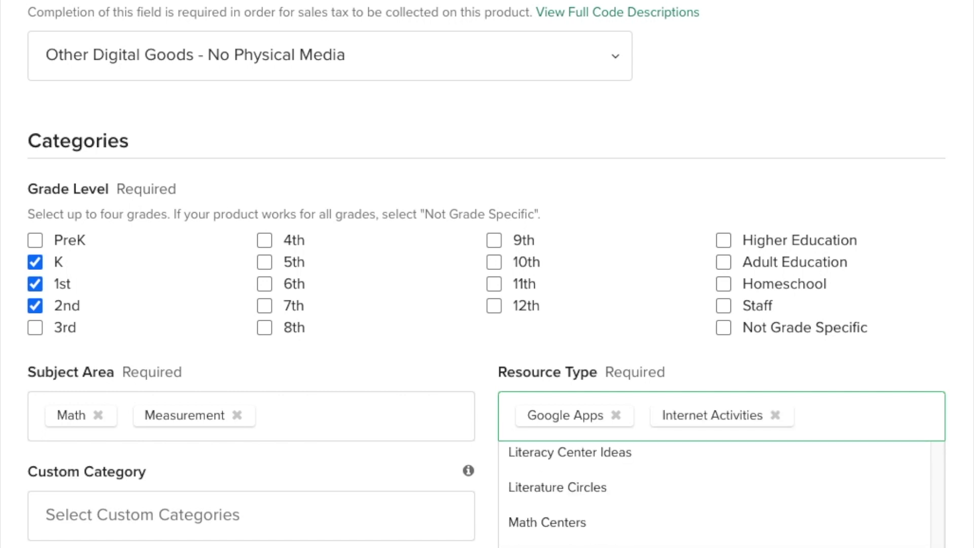
left_click(561, 527)
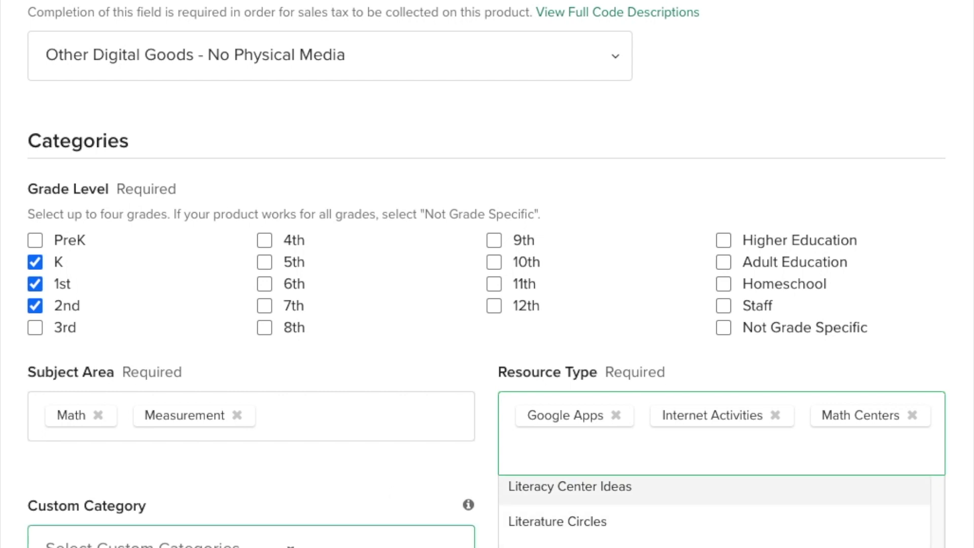
Step: Add the custom categories, including Google Slides Resources
left_click(280, 542)
scroll(280, 542, "down", 3)
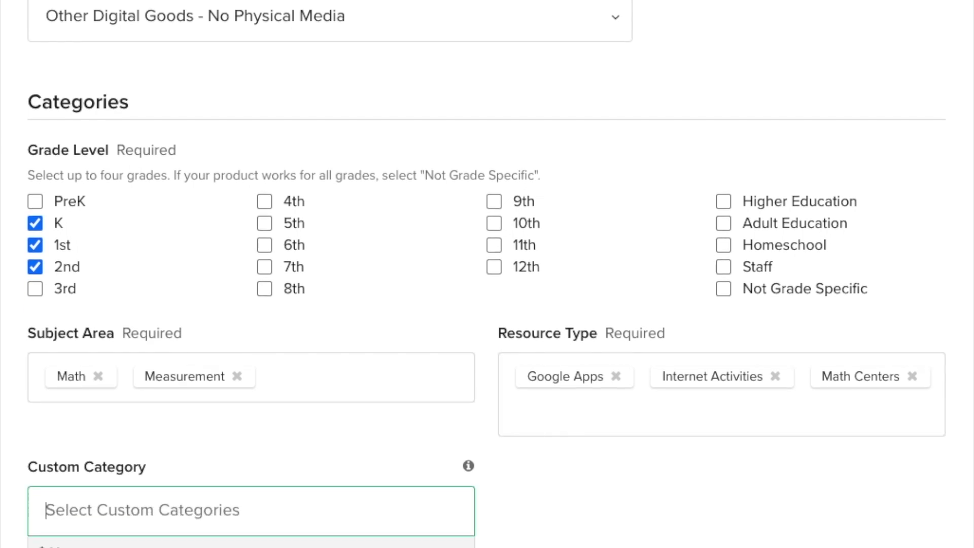
scroll(487, 274, "down", 2)
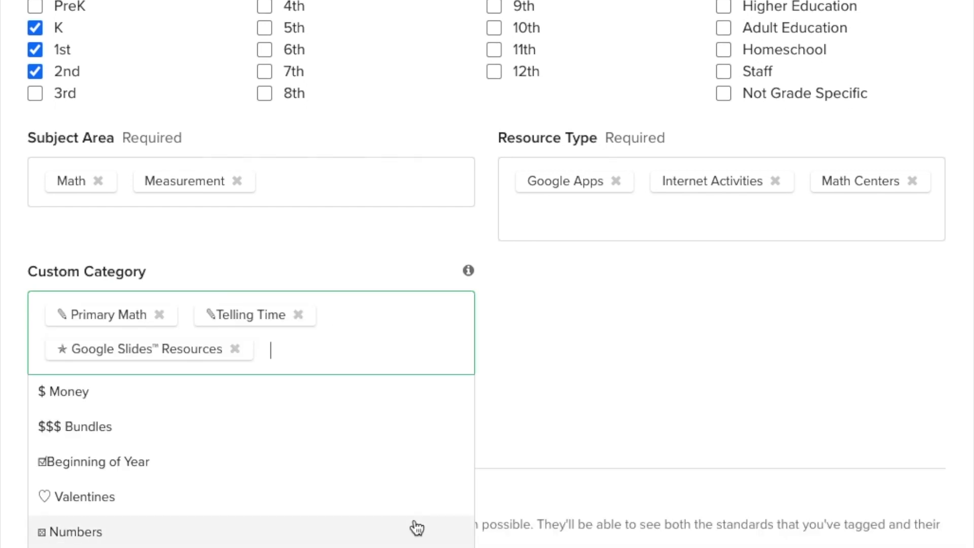
left_click(514, 394)
scroll(409, 439, "down", 1)
Step: Tag CCSS 1.MD.B.3 from Grade 1 Math, Measurement and Data, and save the standard
scroll(410, 442, "down", 3)
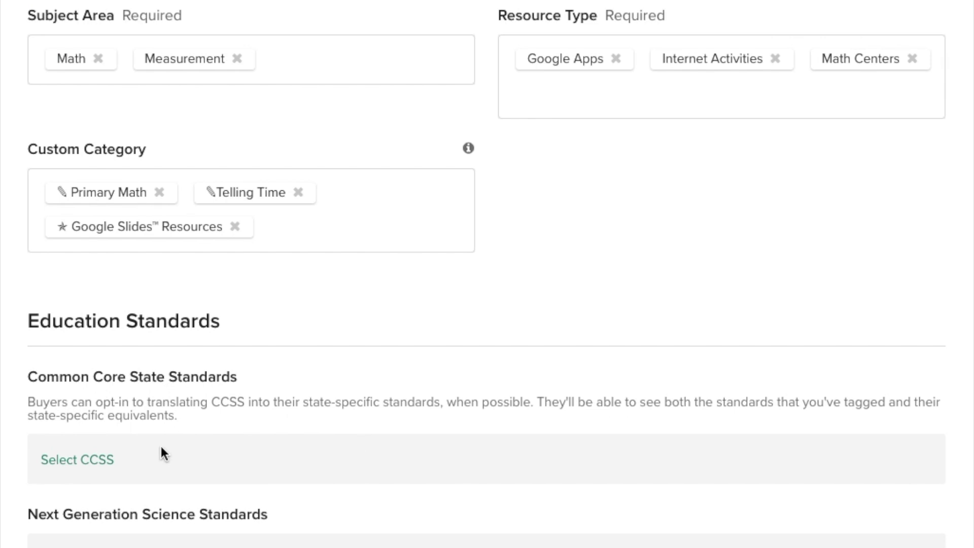
left_click(76, 460)
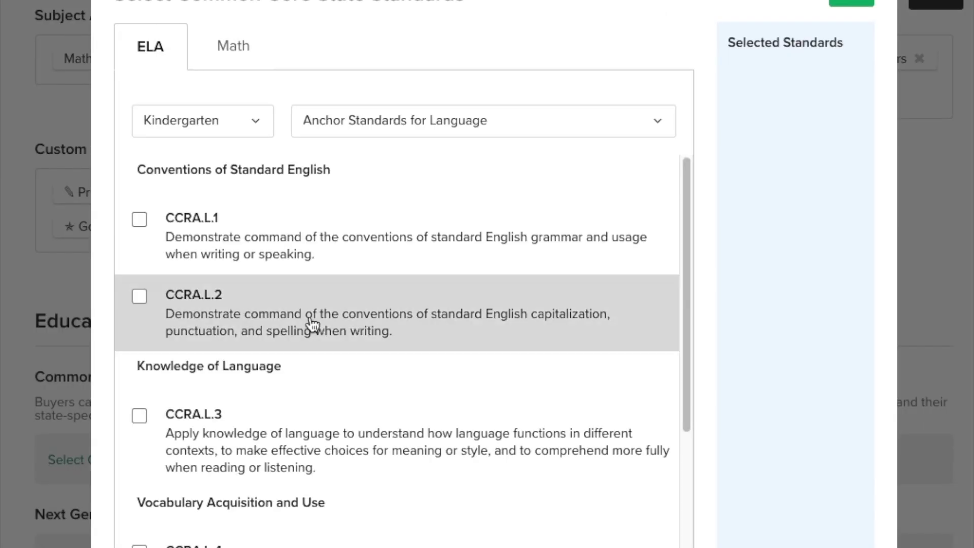
left_click(247, 46)
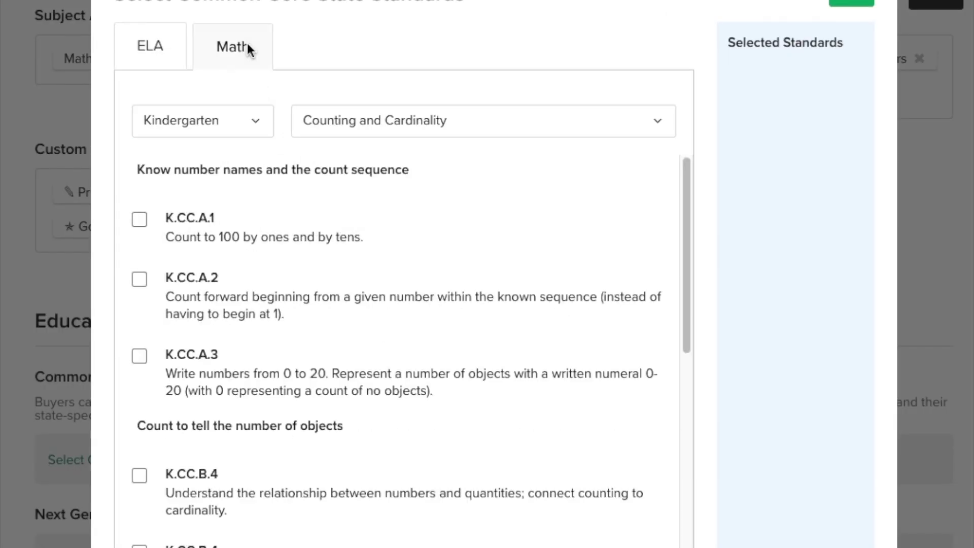
left_click(256, 120)
left_click(230, 139)
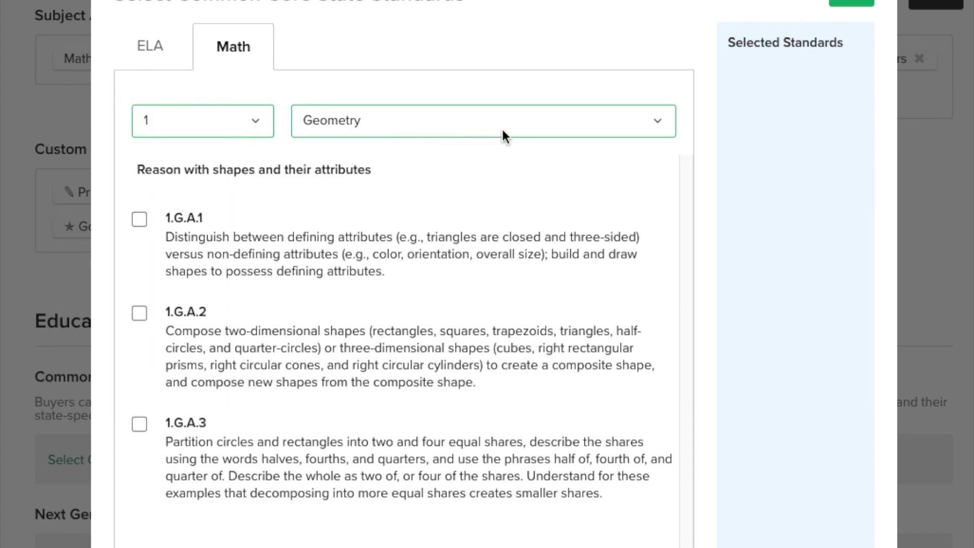
left_click(652, 122)
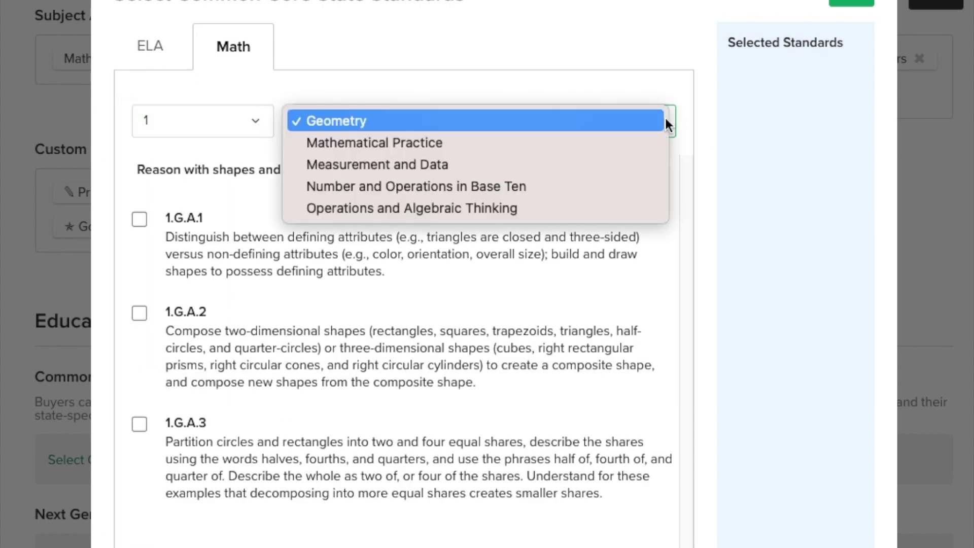
left_click(361, 164)
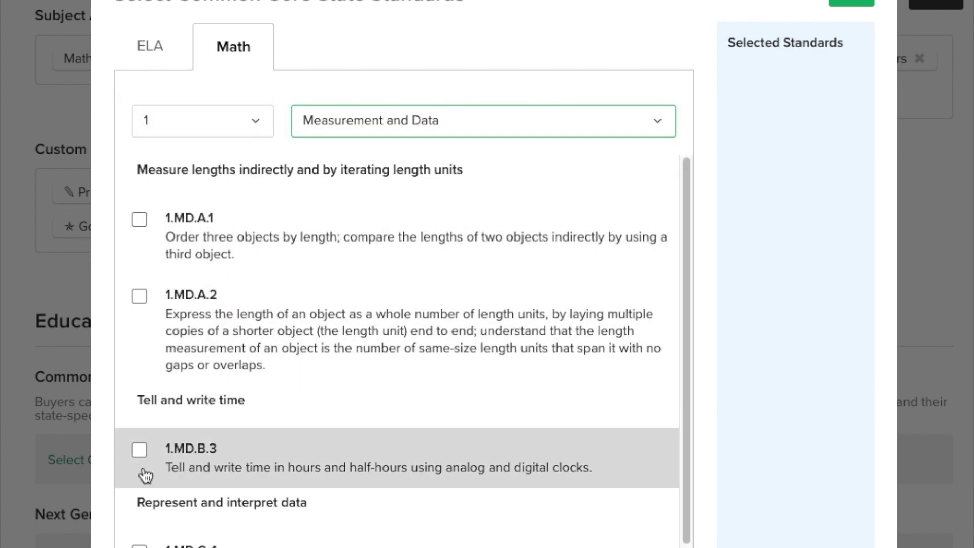
left_click(139, 449)
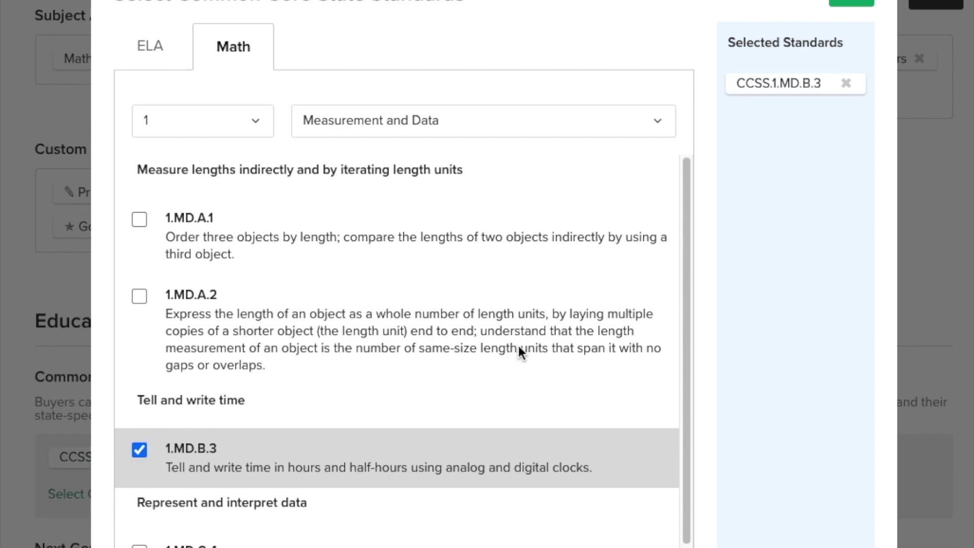
left_click(852, 4)
scroll(307, 436, "down", 8)
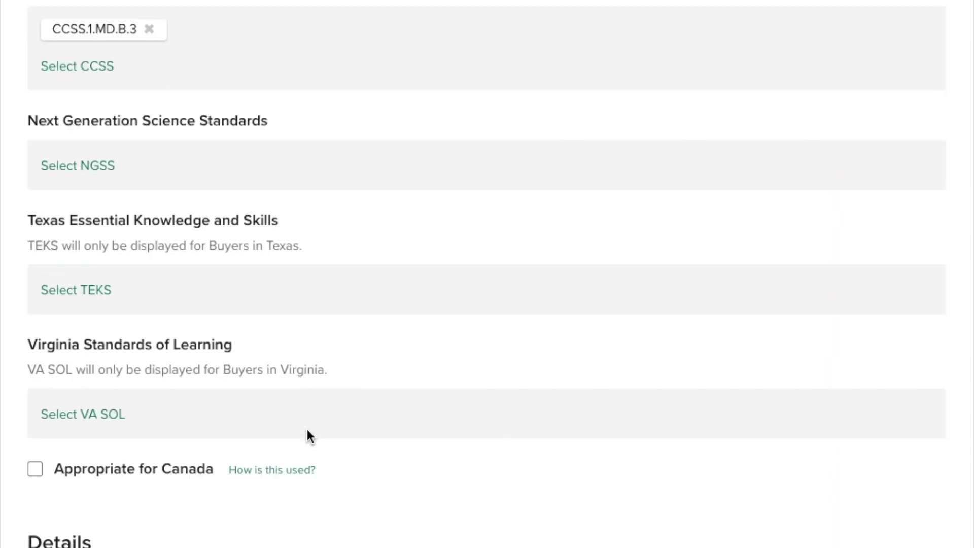
Step: Mark the listing appropriate for Canada, enter '33 Slides' as its length, and create the product
scroll(309, 435, "down", 2)
left_click(35, 345)
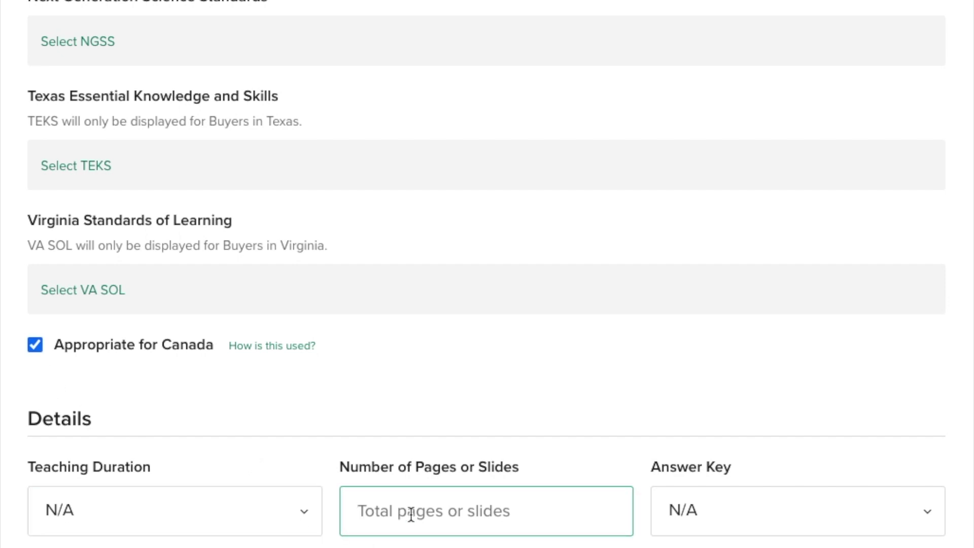
type("33")
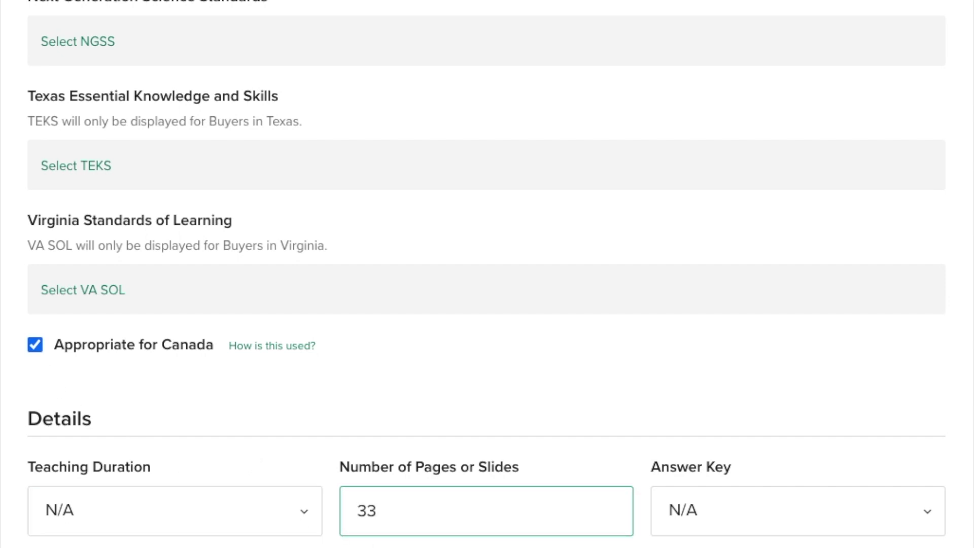
type(" Slides")
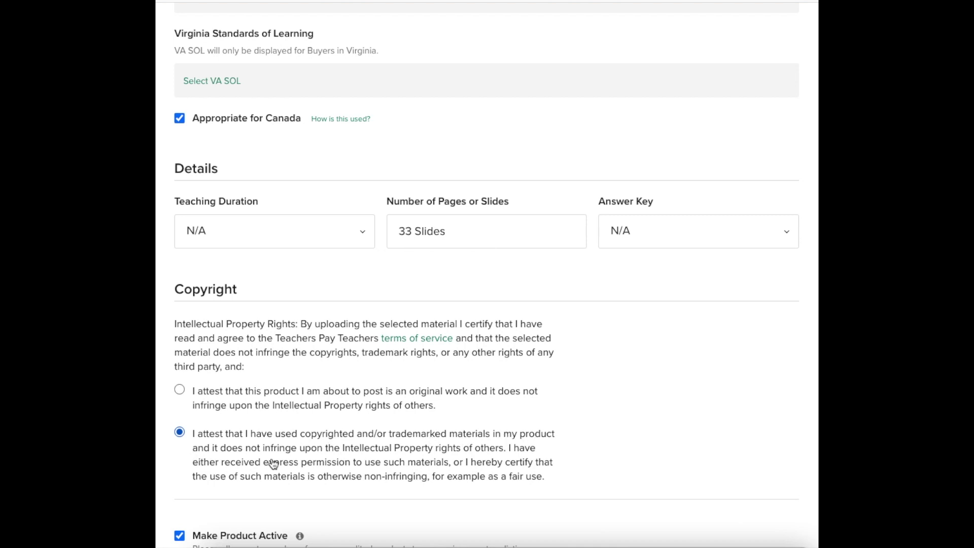
scroll(272, 463, "down", 3)
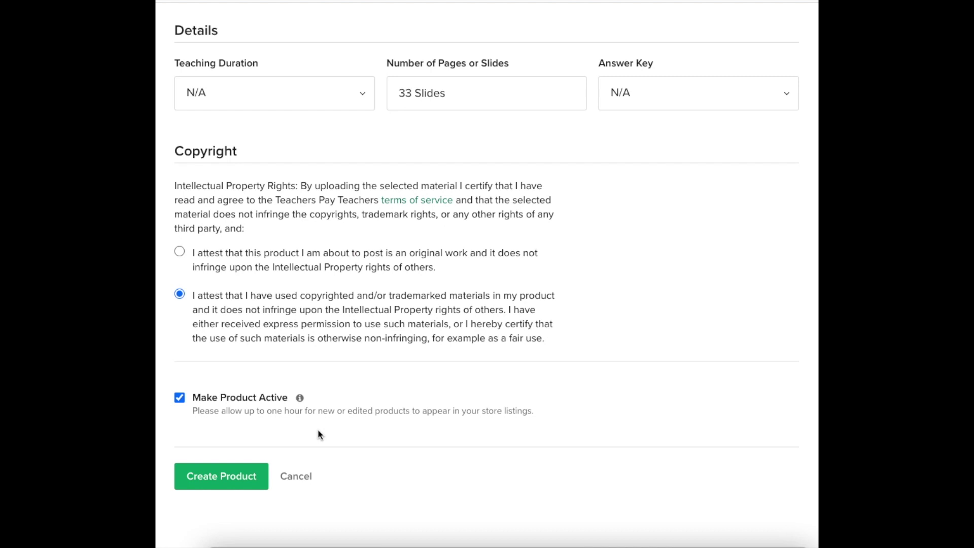
left_click(210, 479)
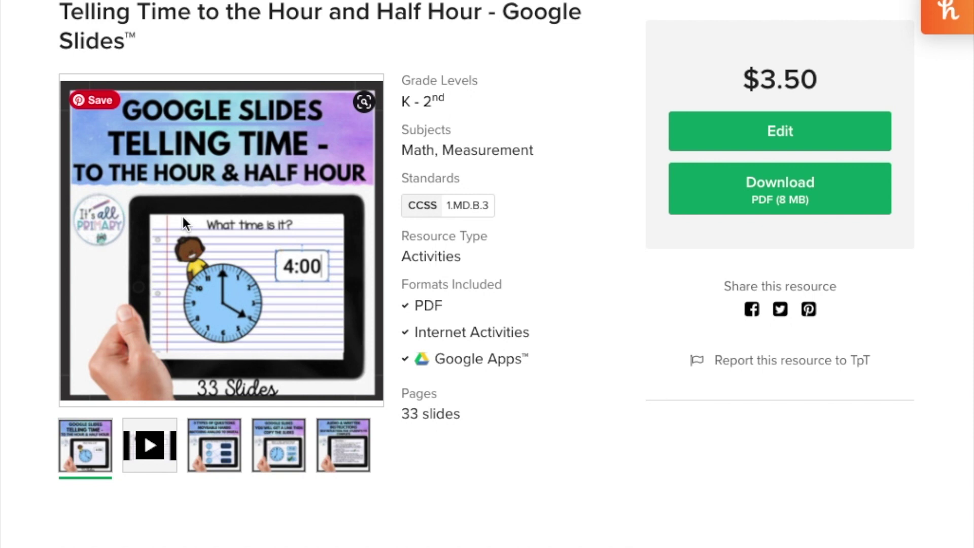
left_click(144, 456)
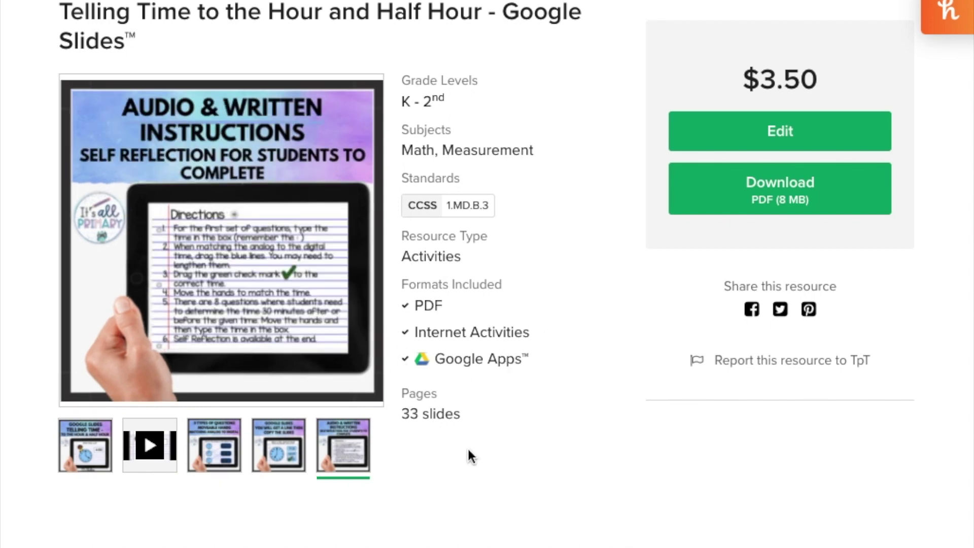
scroll(467, 446, "down", 10)
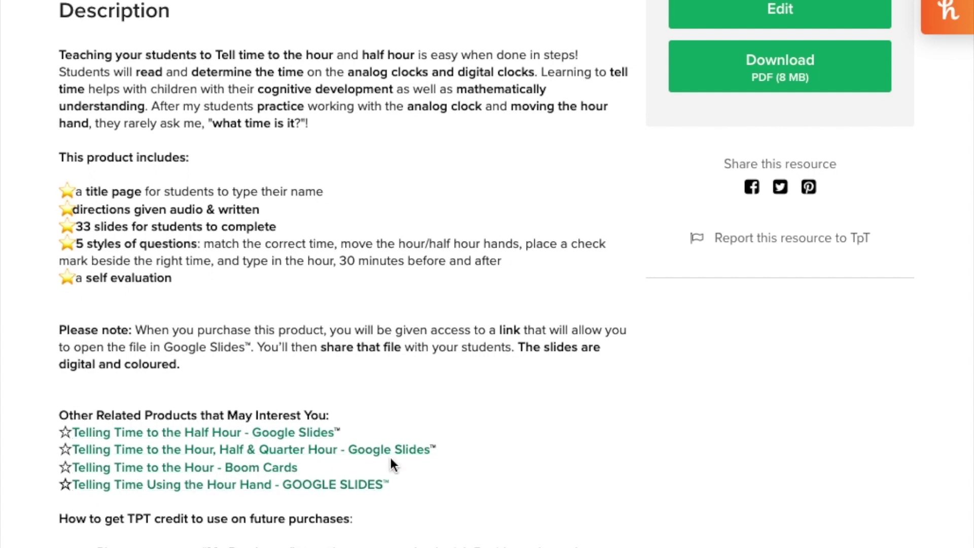
scroll(483, 453, "down", 10)
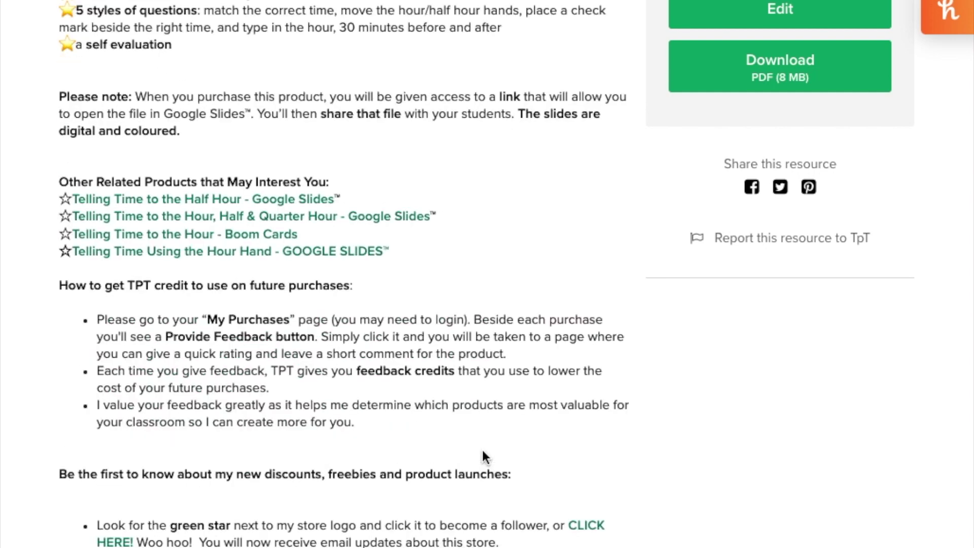
scroll(482, 447, "down", 8)
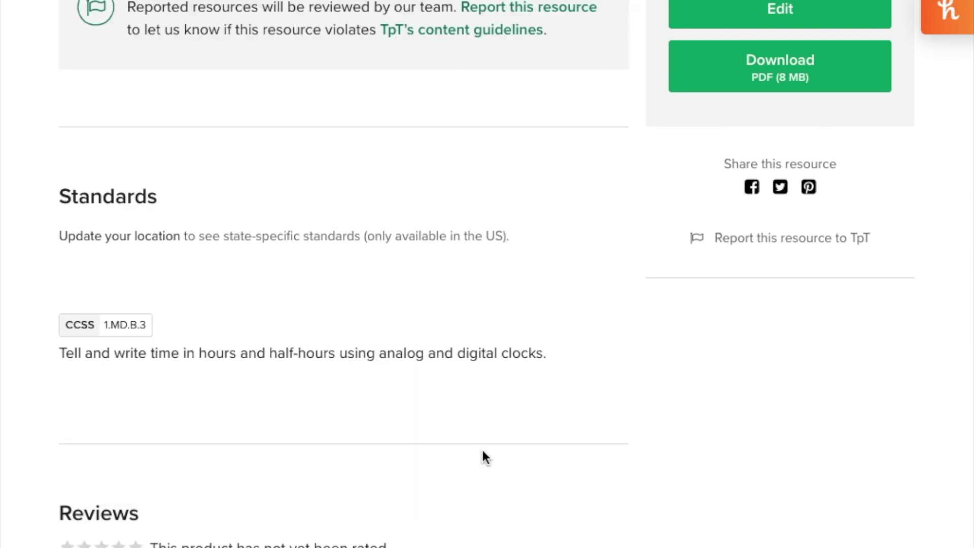